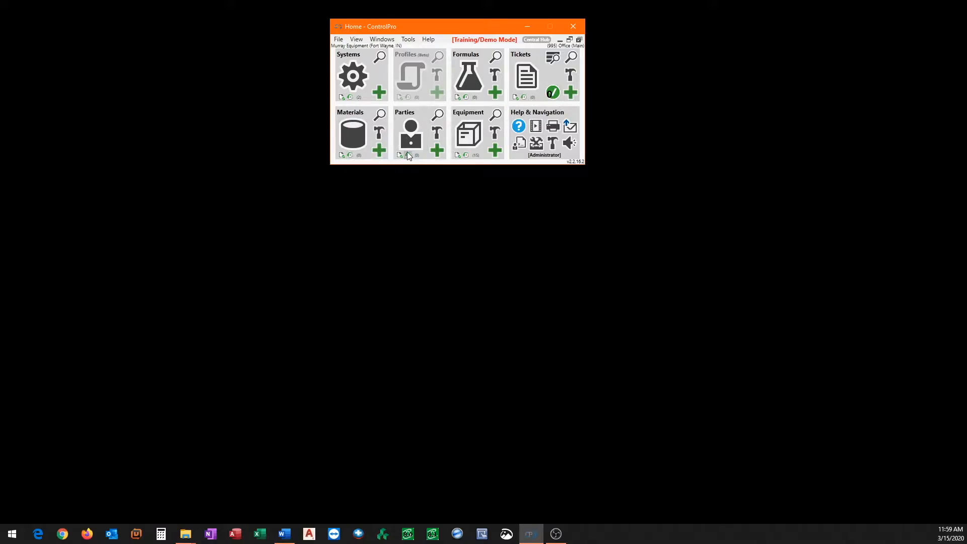
Step: Open the Remote System 1 record from the system list, place it clear of the other windows, and close the list
click(385, 57)
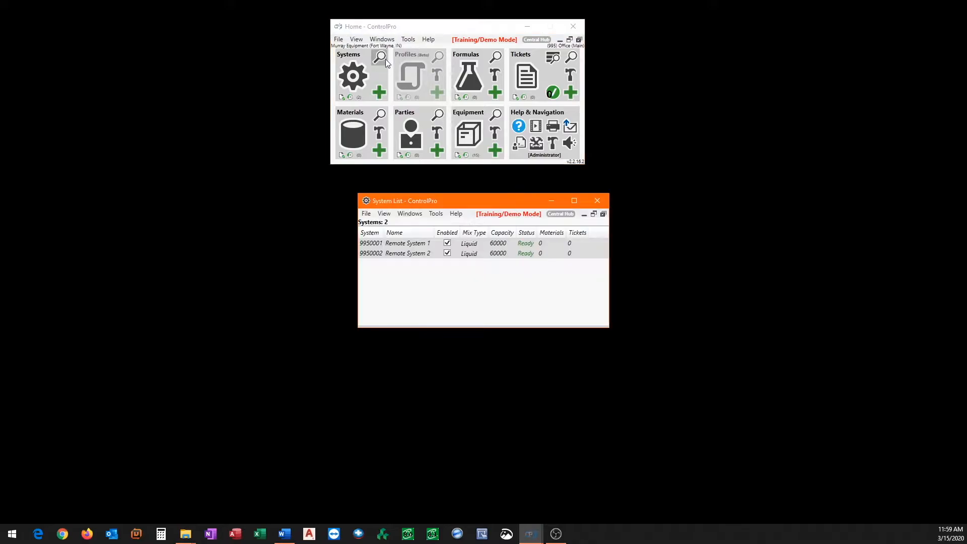
double_click(373, 244)
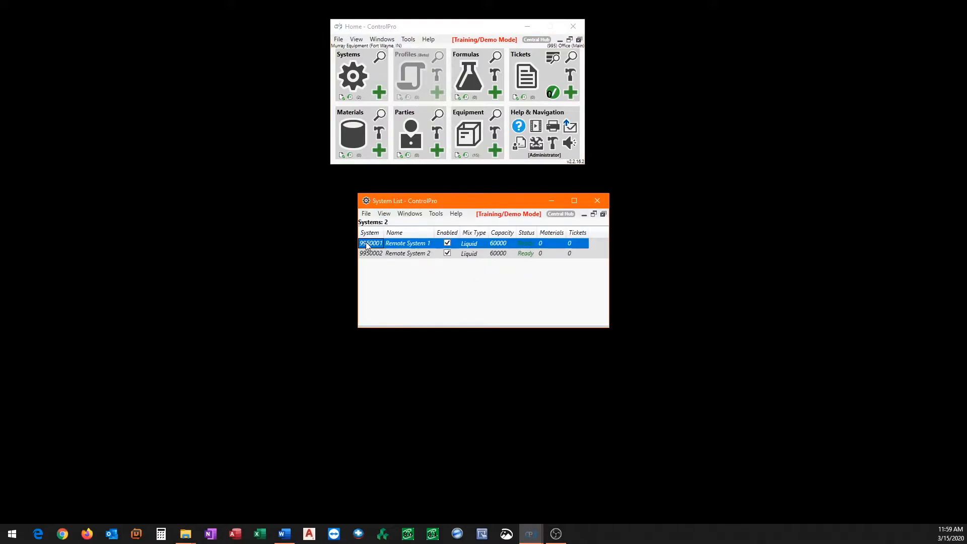
click(627, 202)
drag(561, 168, 791, 15)
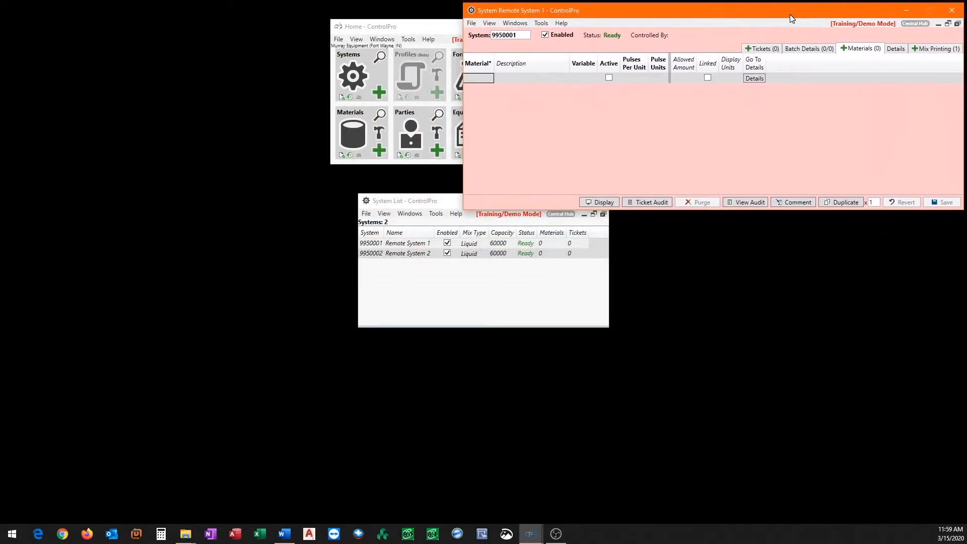
click(443, 201)
click(597, 201)
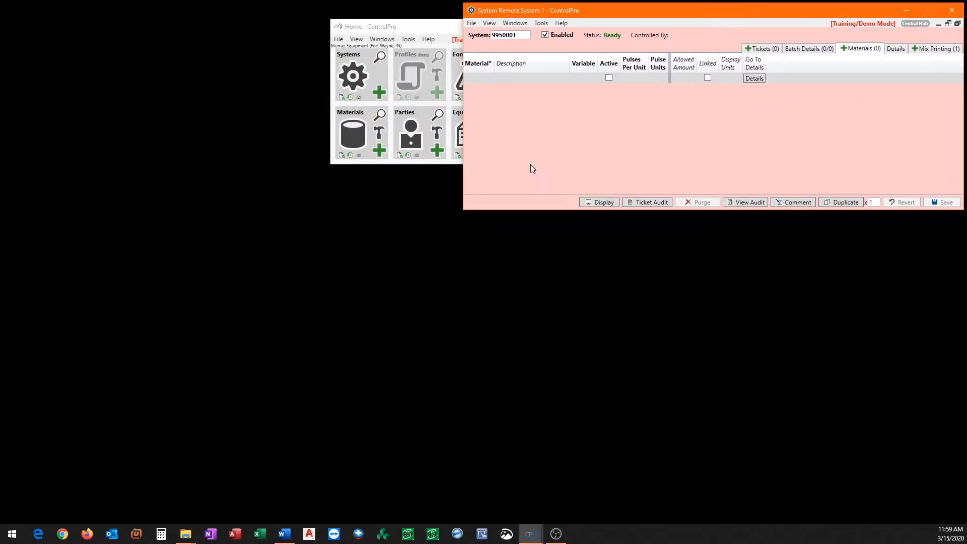
Step: Open the Ticket Search and Material Search windows and arrange them around the Home window so they stay visible together
drag(439, 31, 298, 25)
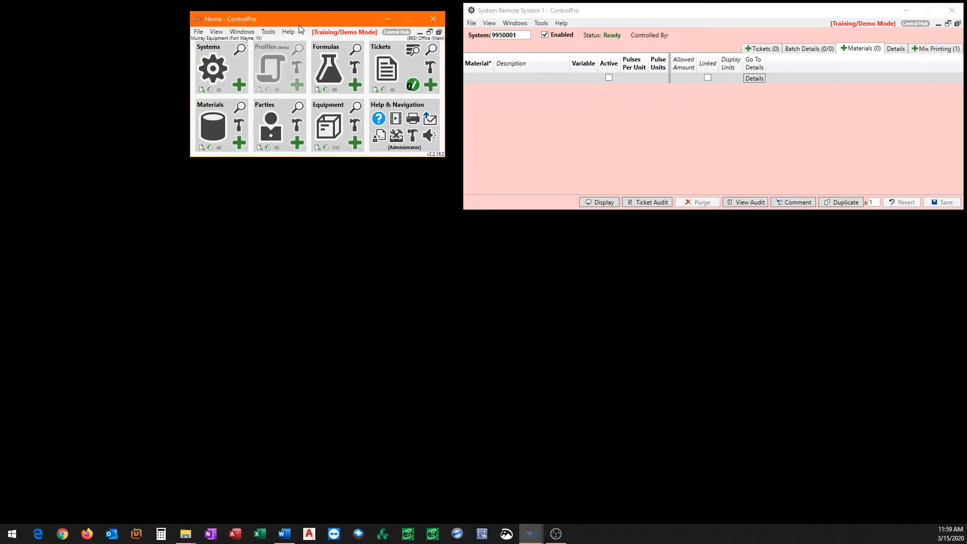
click(434, 50)
drag(420, 149, 637, 250)
click(241, 107)
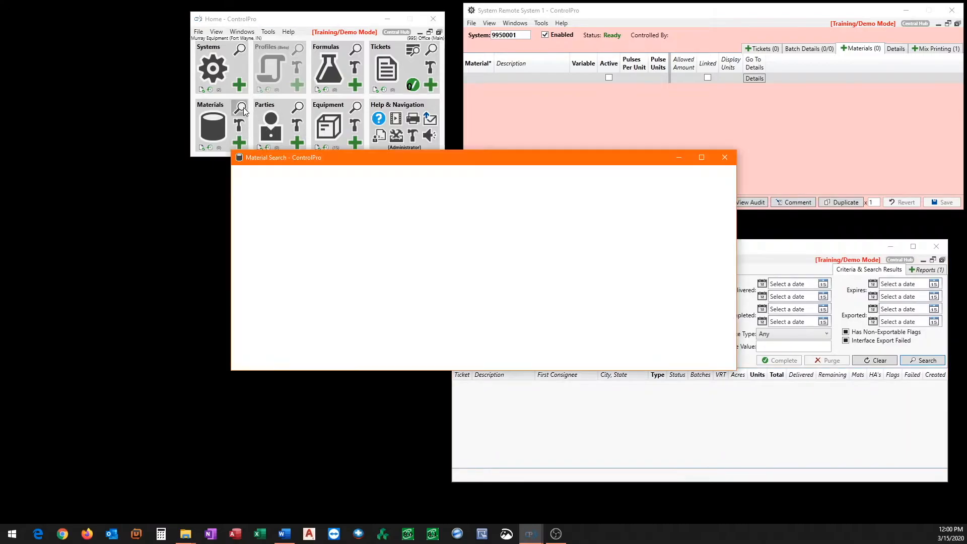
drag(461, 158, 243, 171)
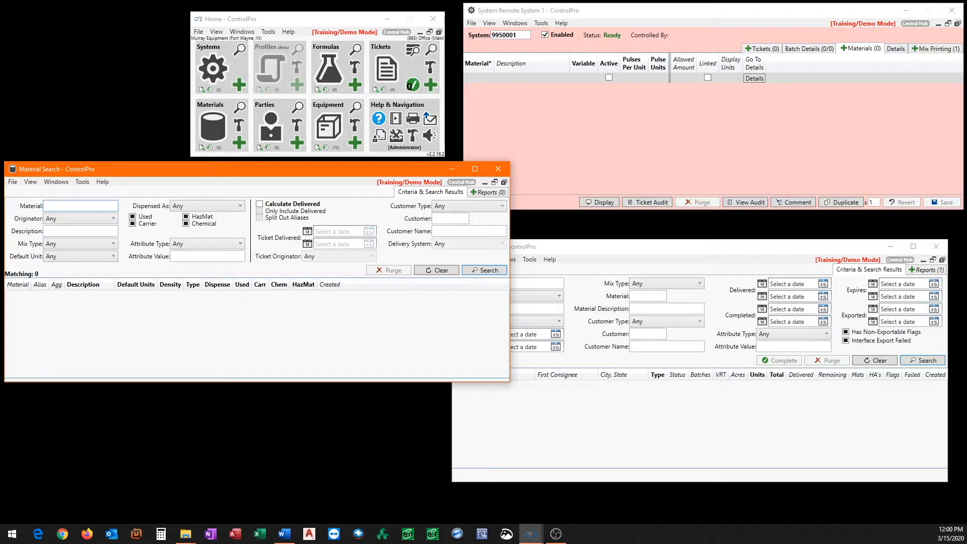
Step: Review the imported 28-0-0 ticket in Ticket Search and the Field Water and 32% Nitrogen entries in Material Search
key(alt+Tab)
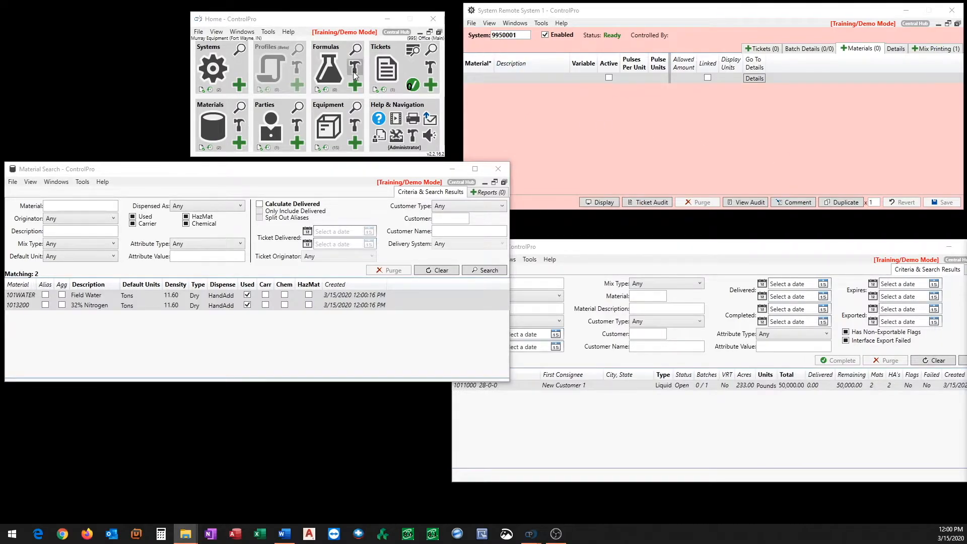
click(331, 23)
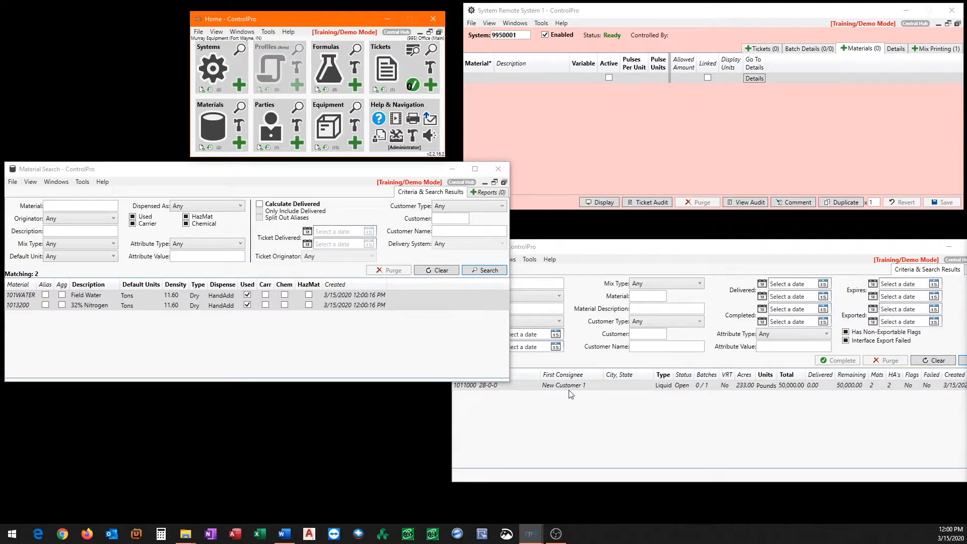
click(539, 387)
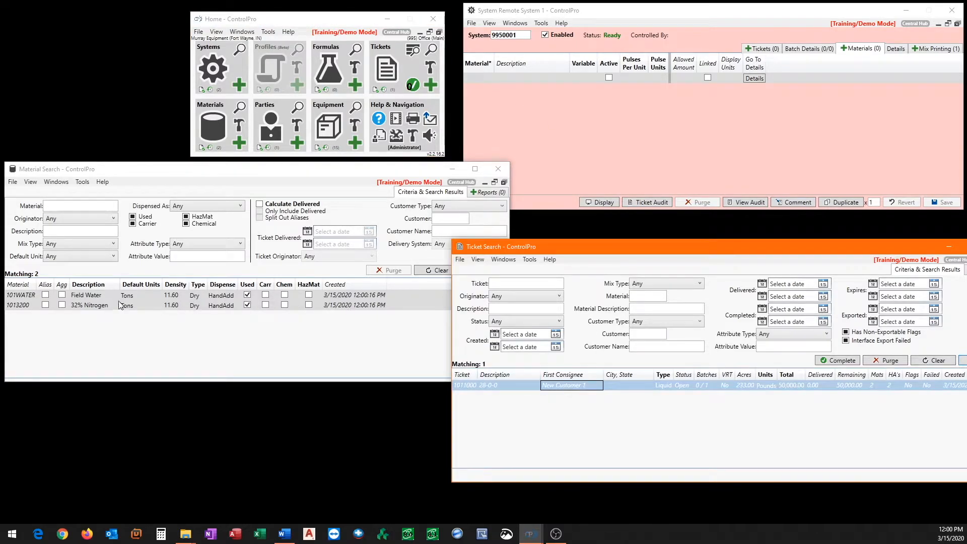
click(89, 298)
click(90, 306)
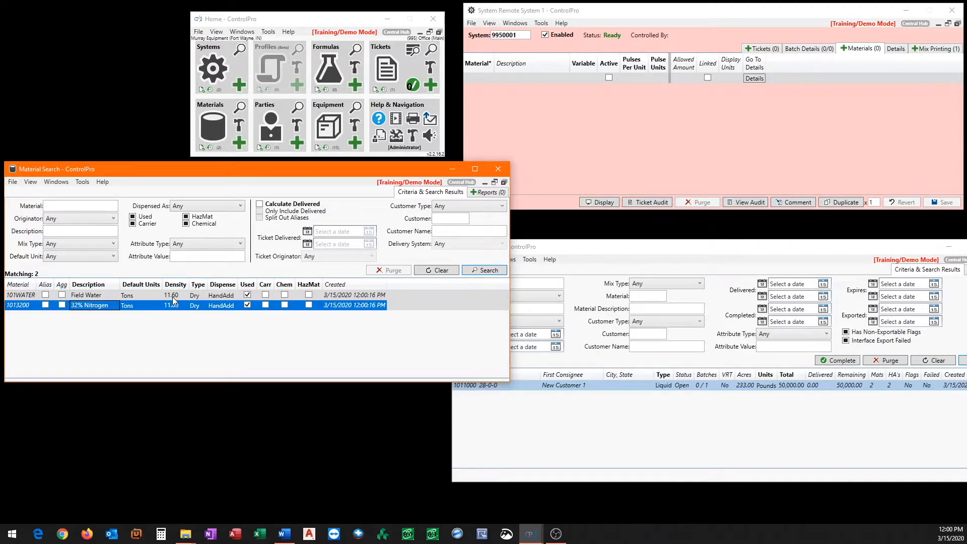
Step: Find the imported customer in Party Search, inspect the New Customer 1 record, and close both windows
click(297, 109)
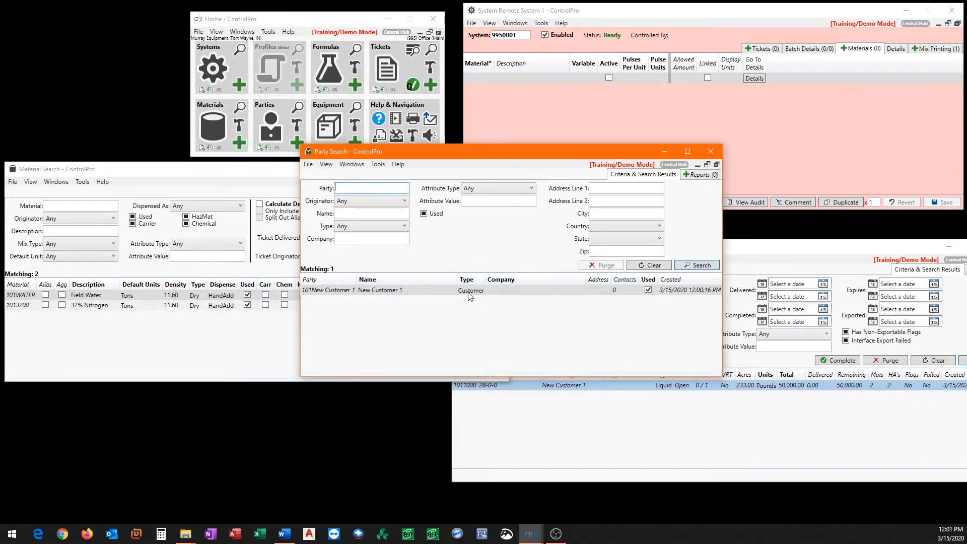
double_click(341, 295)
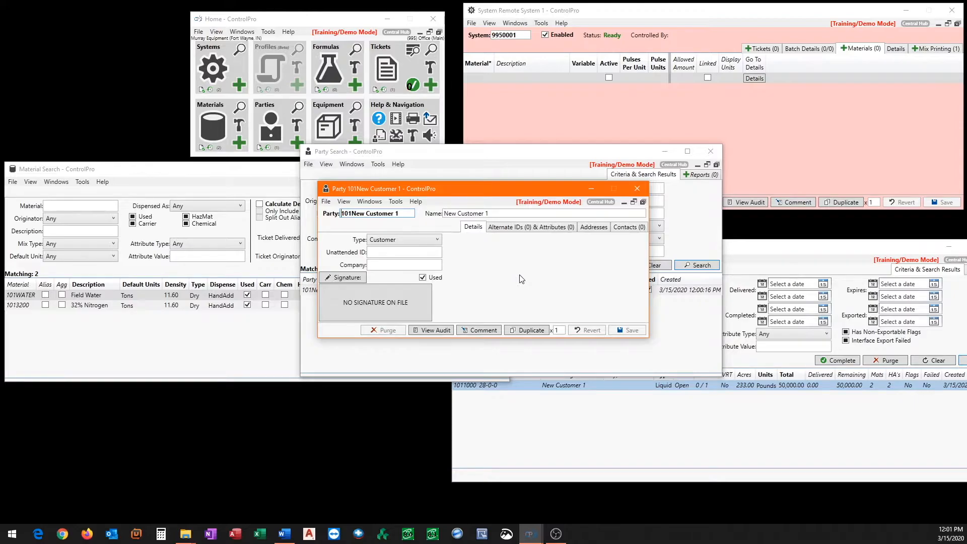
click(637, 188)
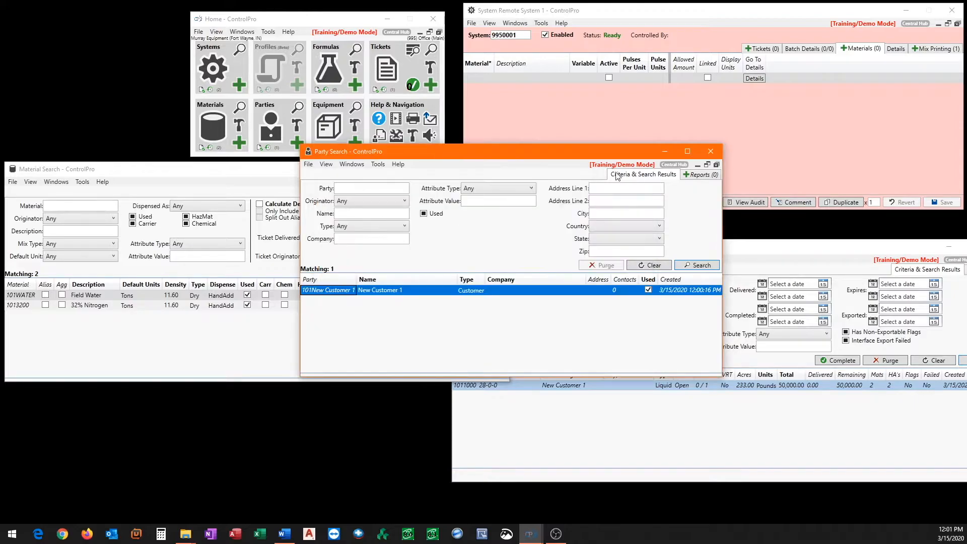
click(720, 150)
Step: Compare the imported ticket's units with the liquid ticket unit override in the interface settings, and close the settings
click(191, 347)
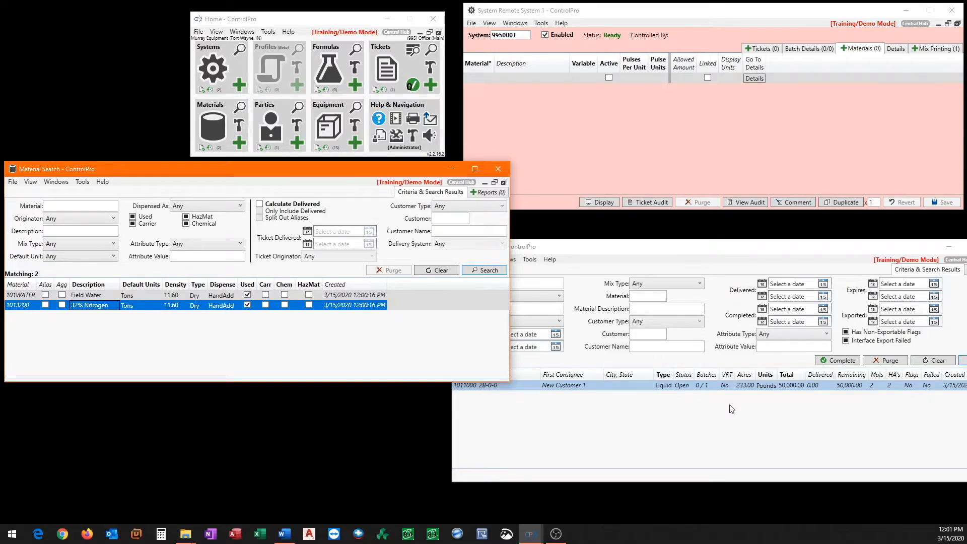
click(778, 403)
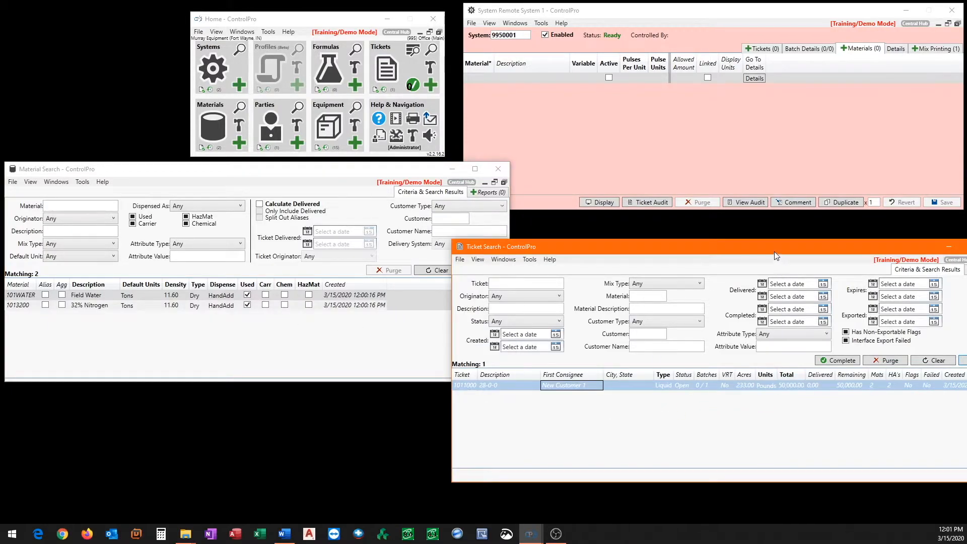
drag(776, 252, 761, 246)
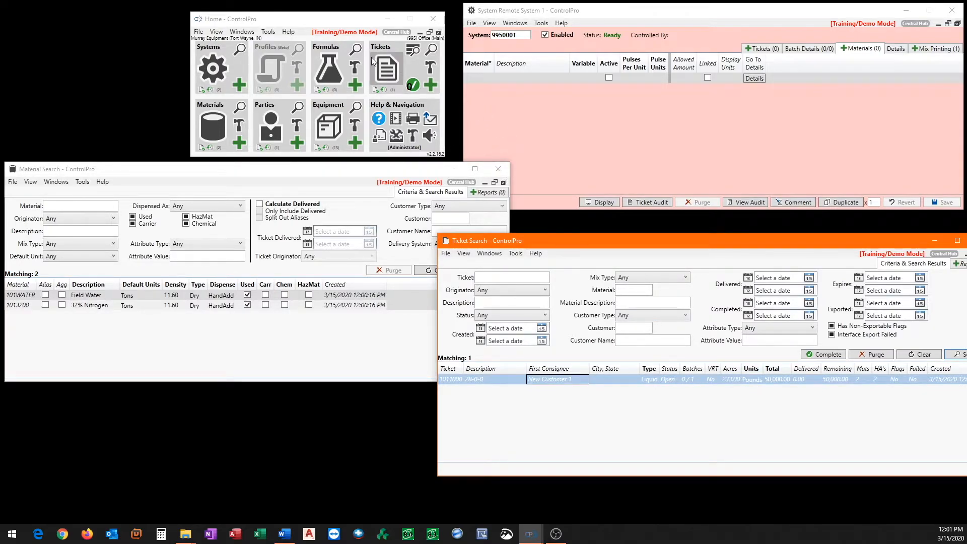
click(397, 136)
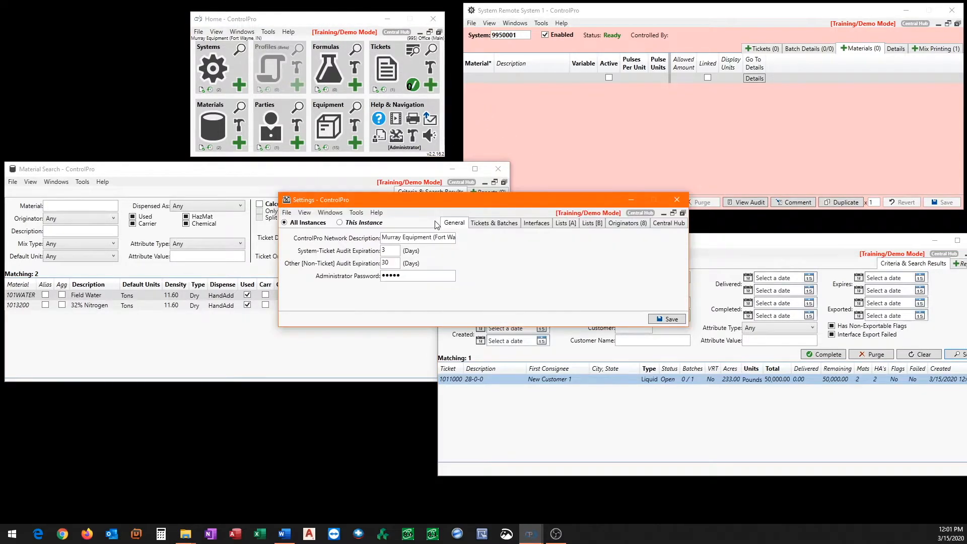
click(534, 225)
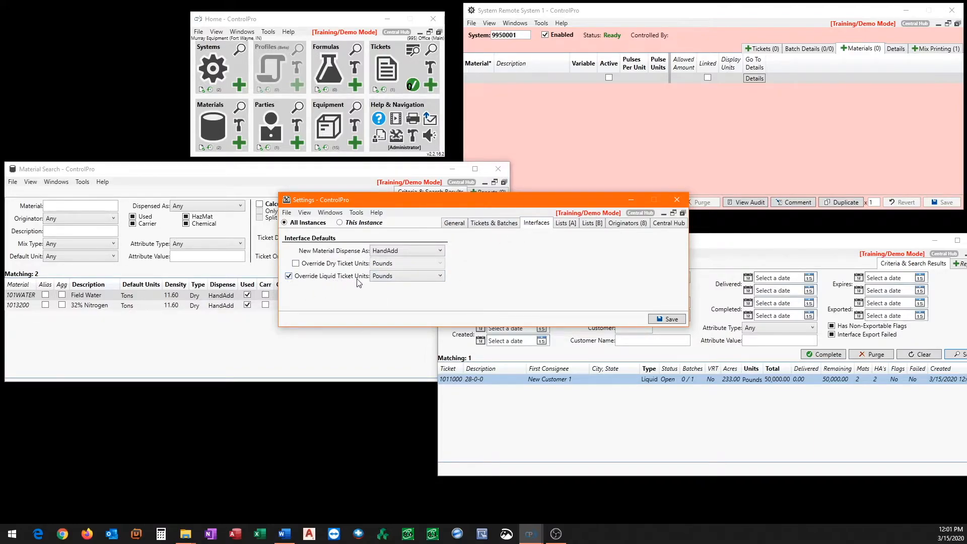
click(722, 406)
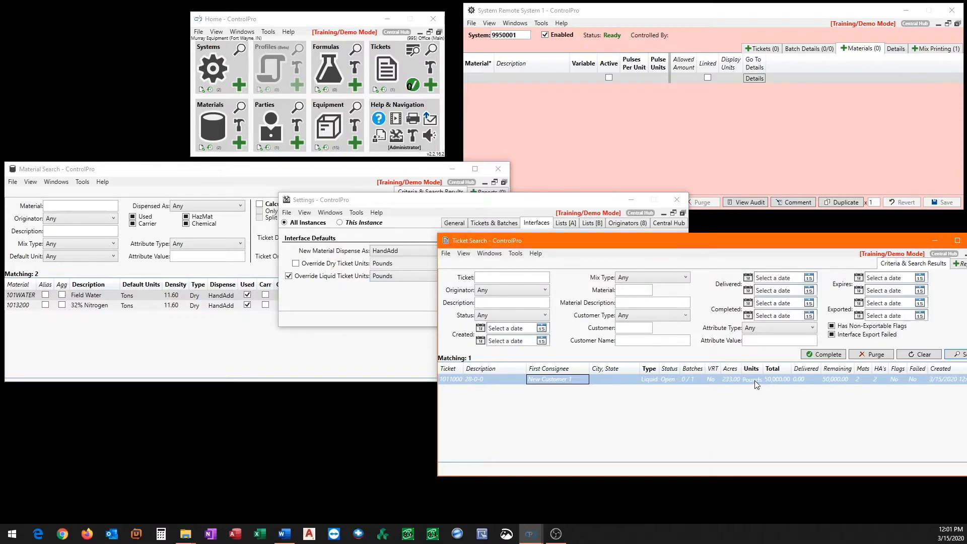
click(455, 203)
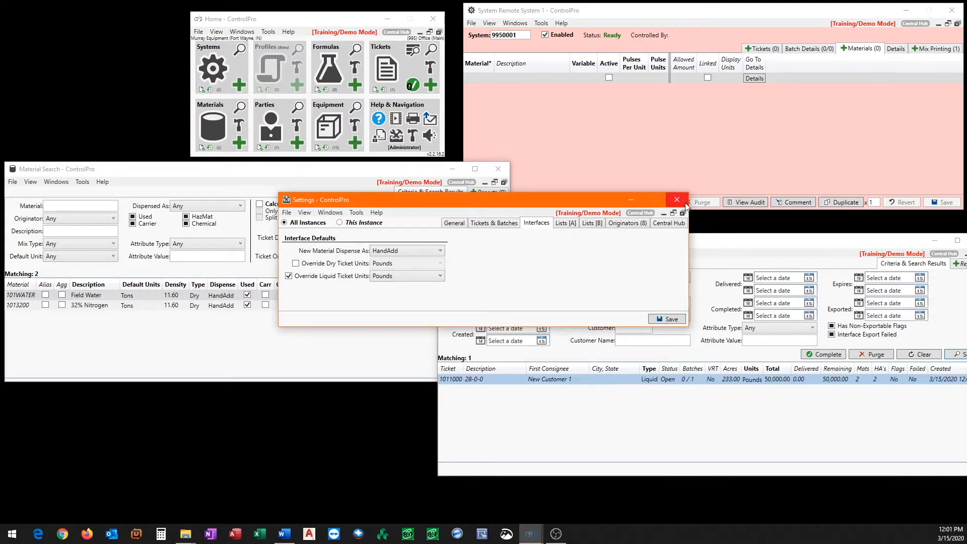
click(677, 200)
Step: Set the Field Water material to type Liquid, density 8.34 pounds/gallon and dispensed as Automated, and save the record
click(242, 342)
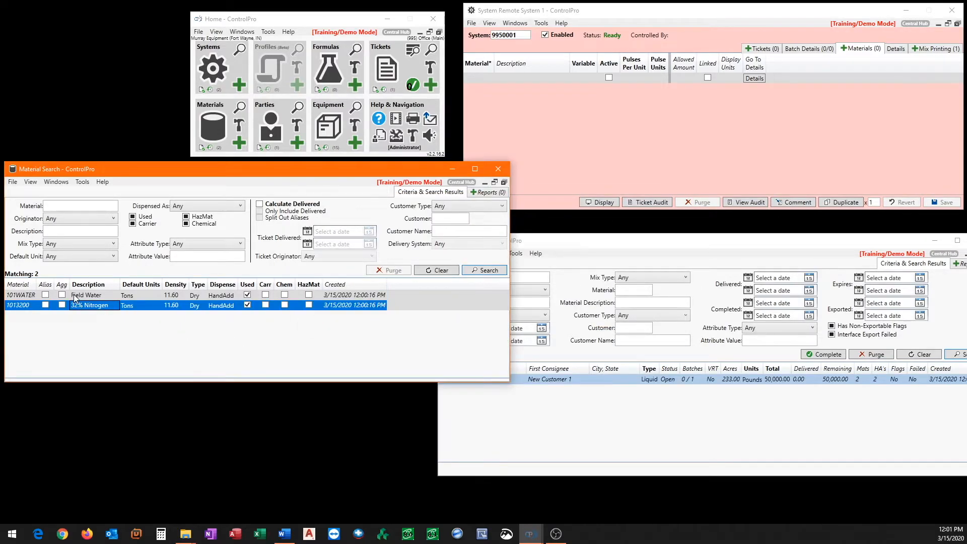
click(20, 296)
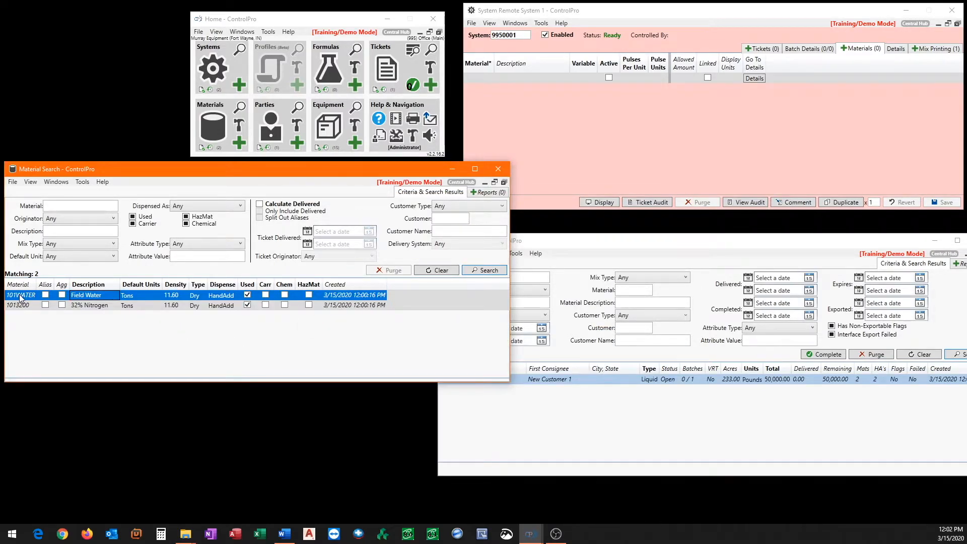
double_click(20, 297)
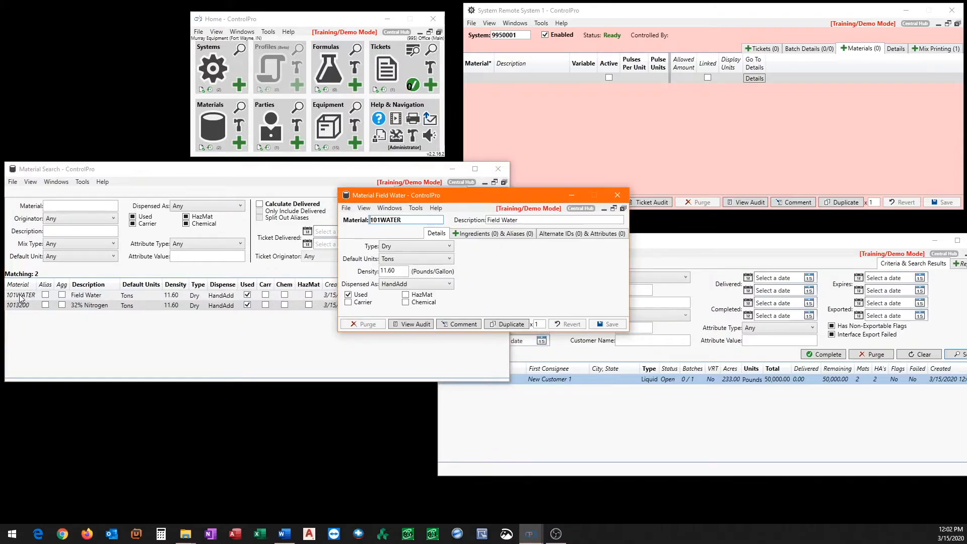
click(396, 246)
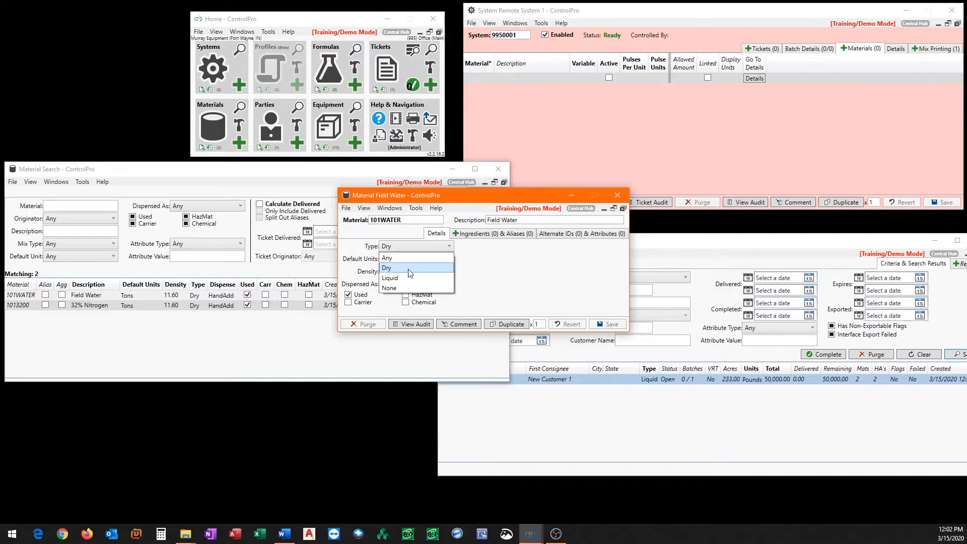
click(398, 278)
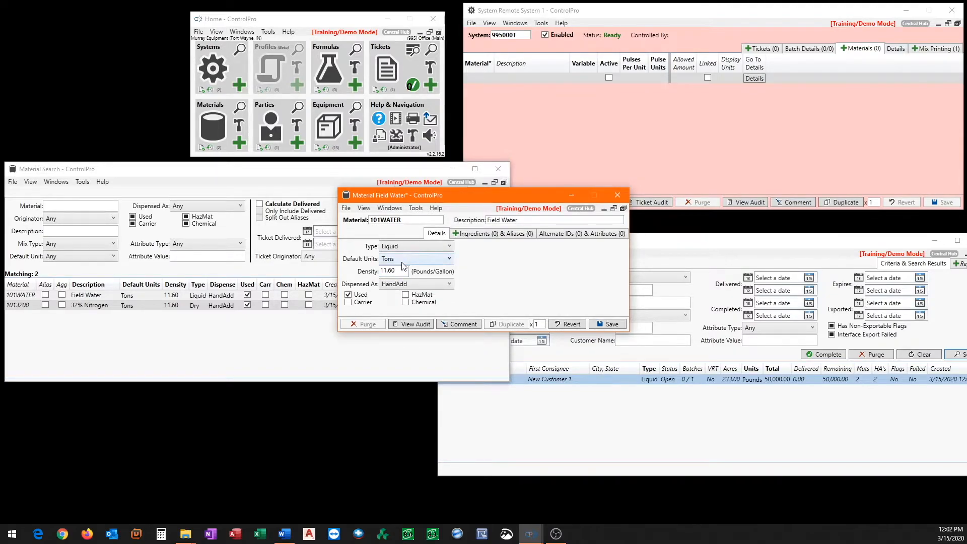
drag(401, 272, 359, 274)
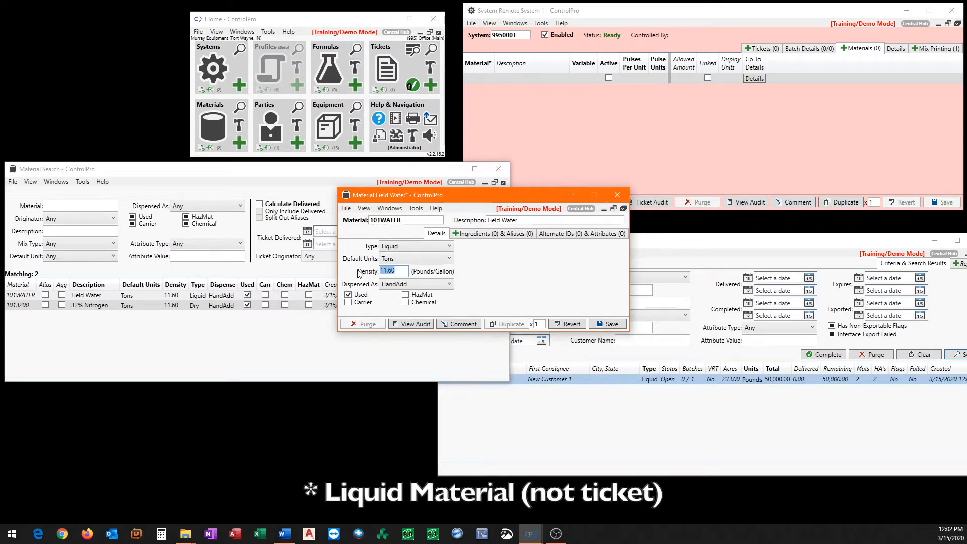
text(8.34)
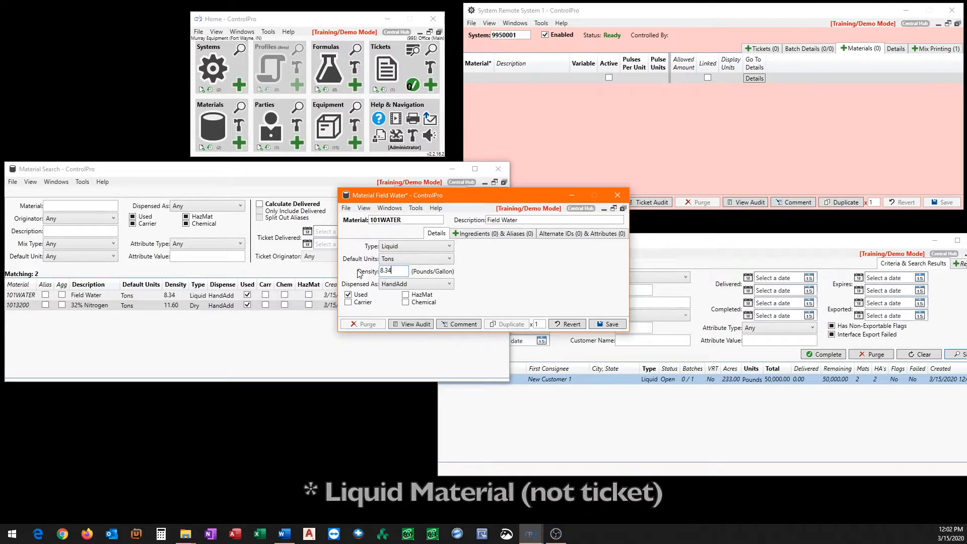
click(412, 285)
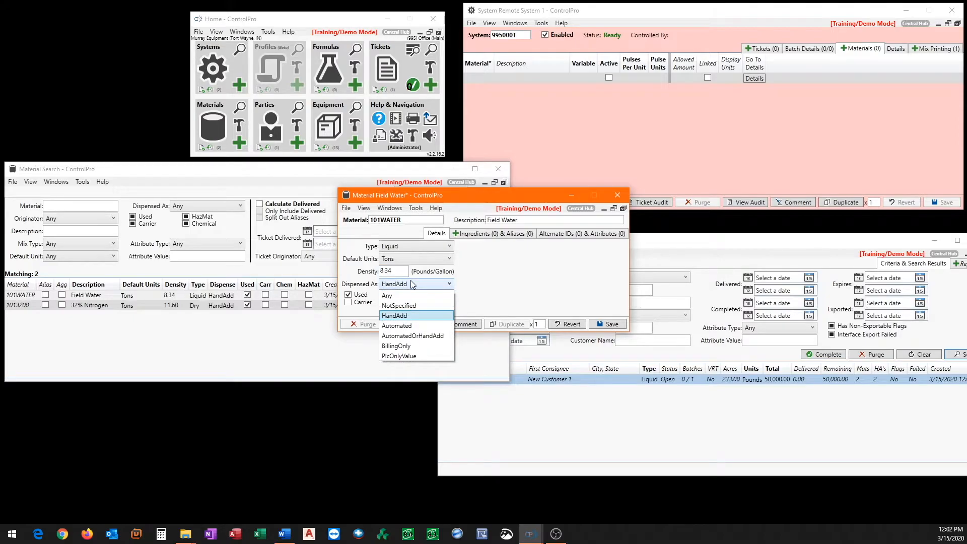
click(406, 314)
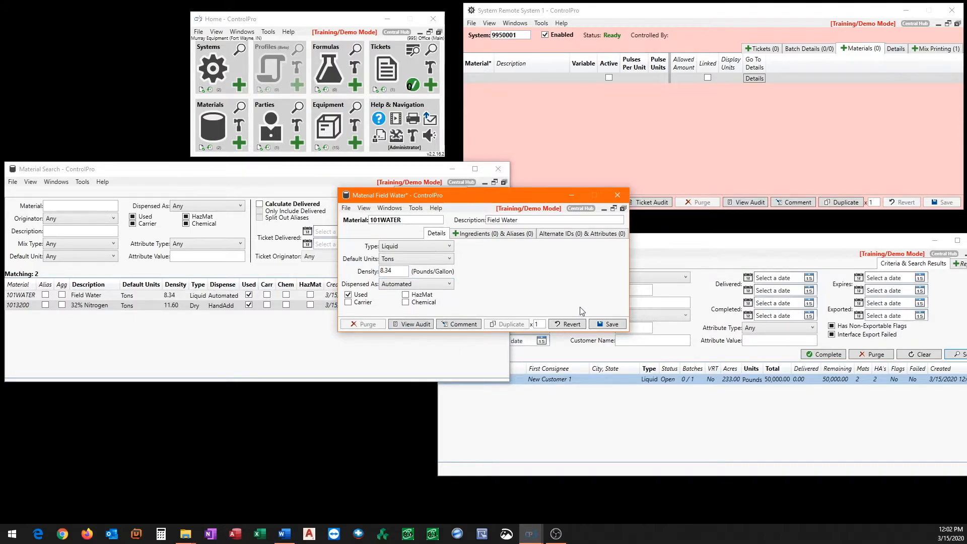
click(608, 324)
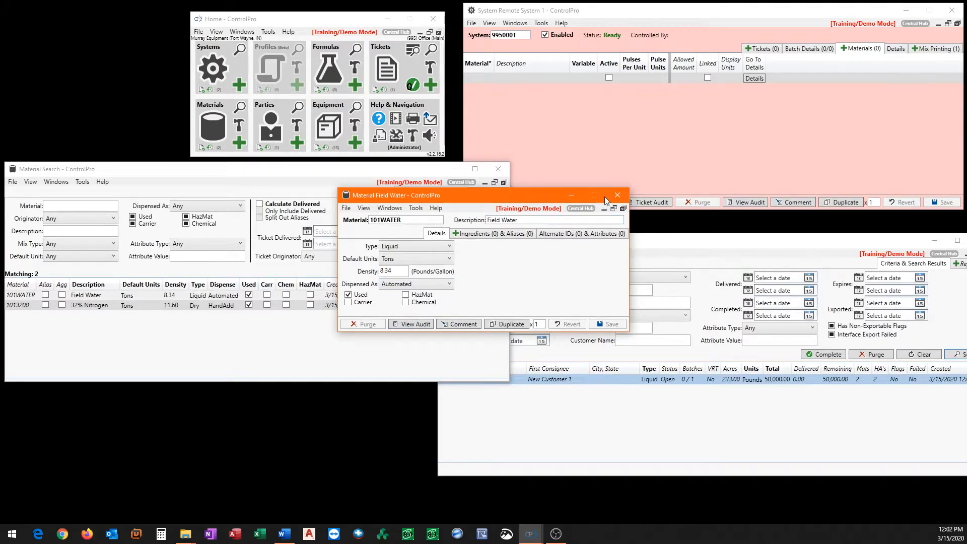
Step: Set Field Water's default units to Pounds, and save and close the material record
click(437, 259)
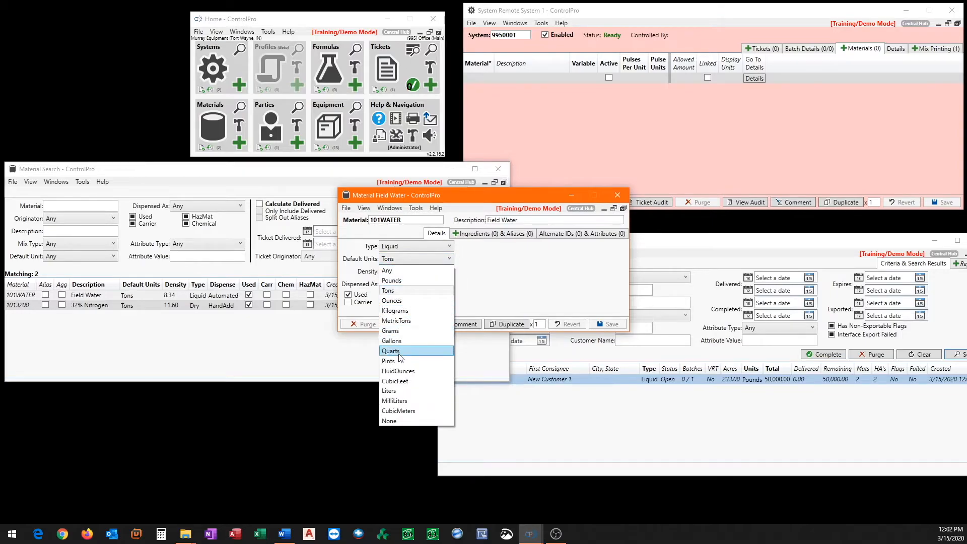
click(406, 284)
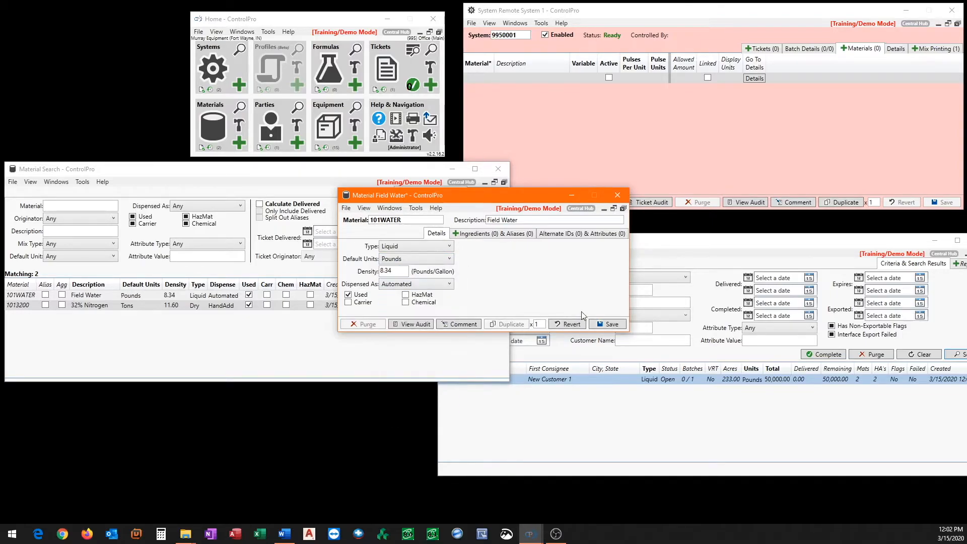
click(608, 325)
click(617, 195)
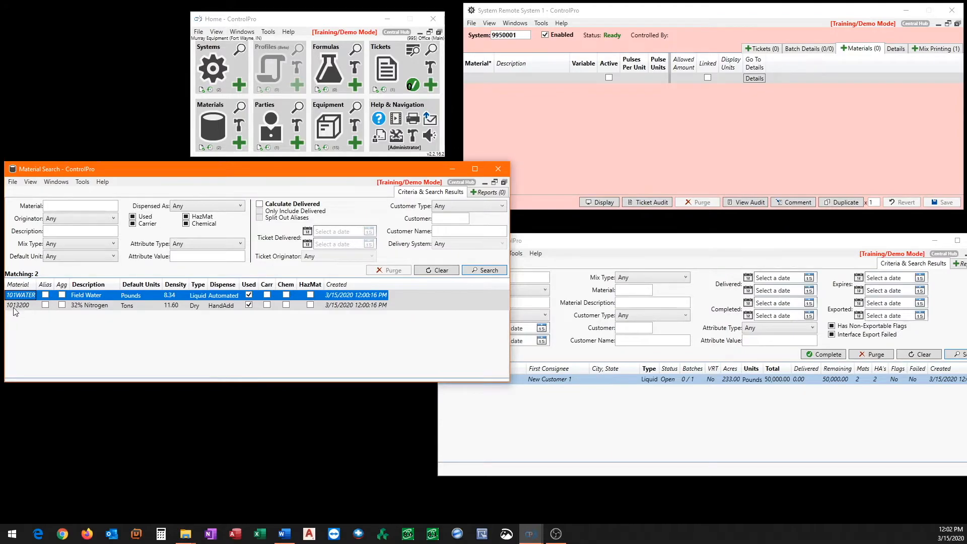
Step: Set the 32% Nitrogen material to type Liquid, default units Pounds and dispensed as Automated, save and close the record
double_click(111, 305)
click(438, 247)
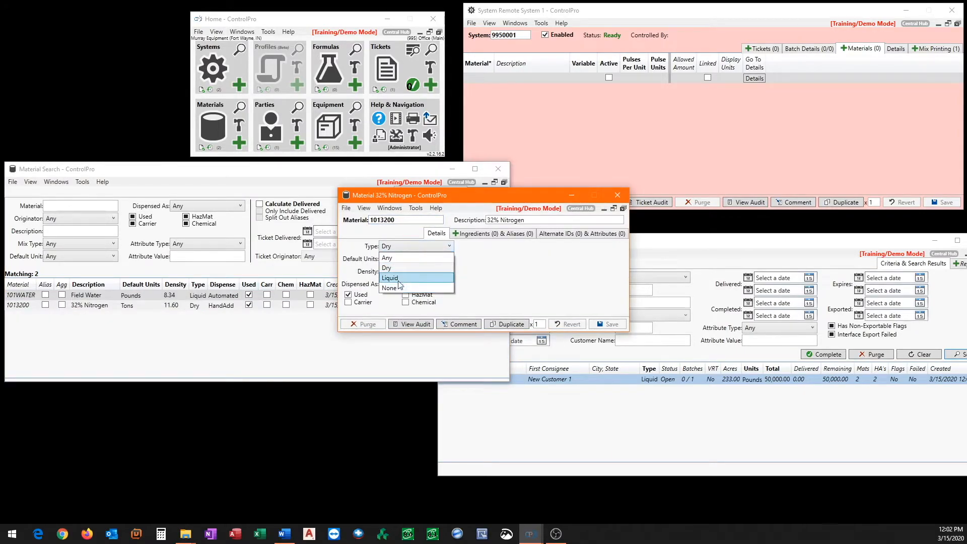
click(418, 274)
click(427, 262)
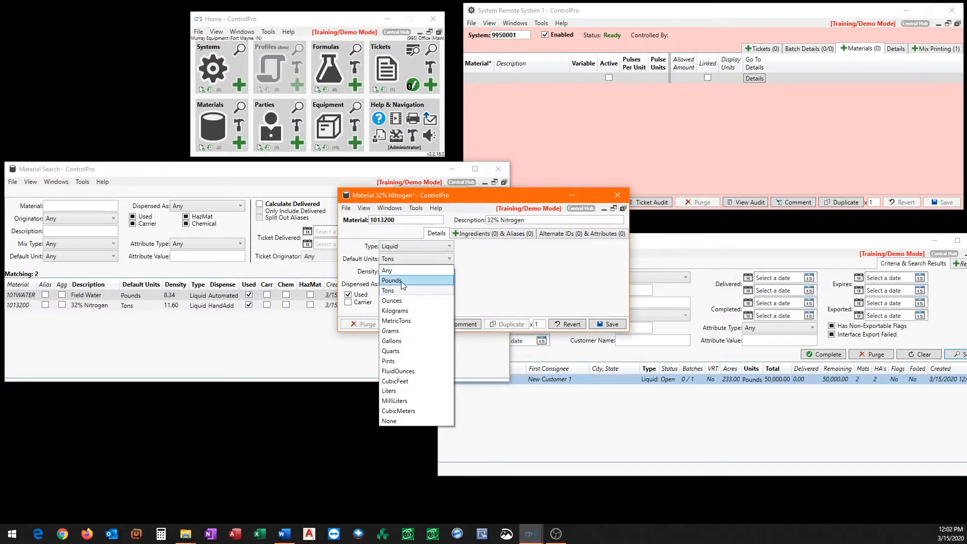
click(403, 280)
click(425, 288)
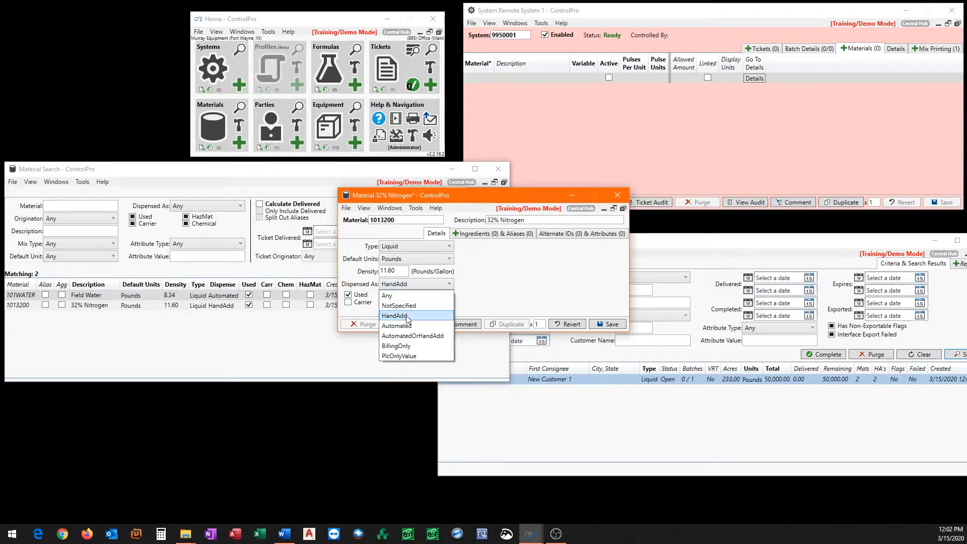
click(403, 326)
click(610, 325)
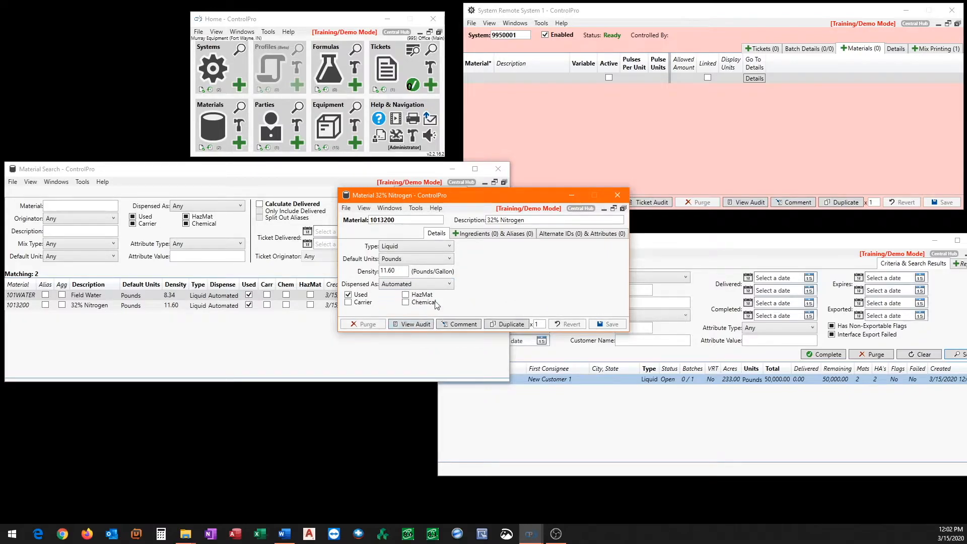
click(618, 195)
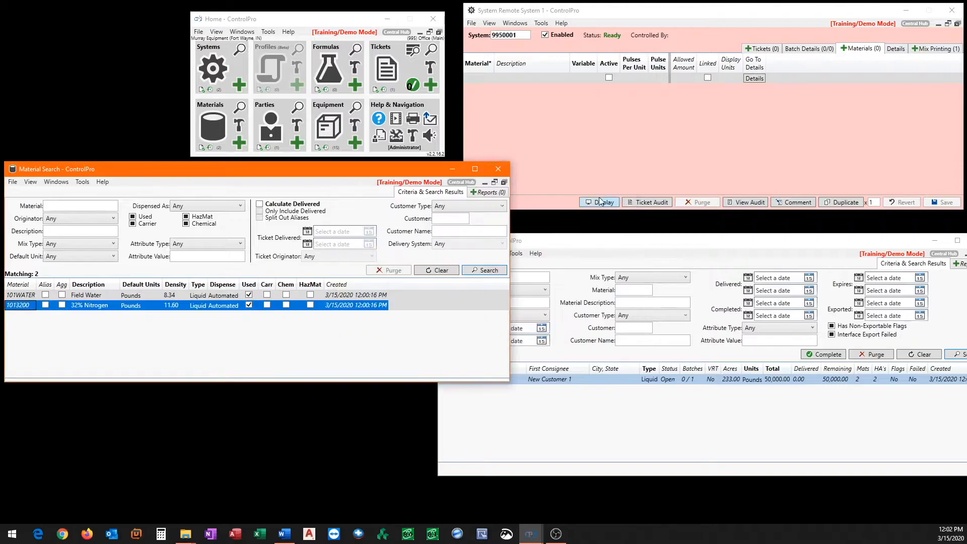
Step: Add both materials to Remote System 1 and assign variable 21 to 32% Nitrogen and 22 to Field Water
ctrl+click(20, 298)
drag(13, 296, 717, 137)
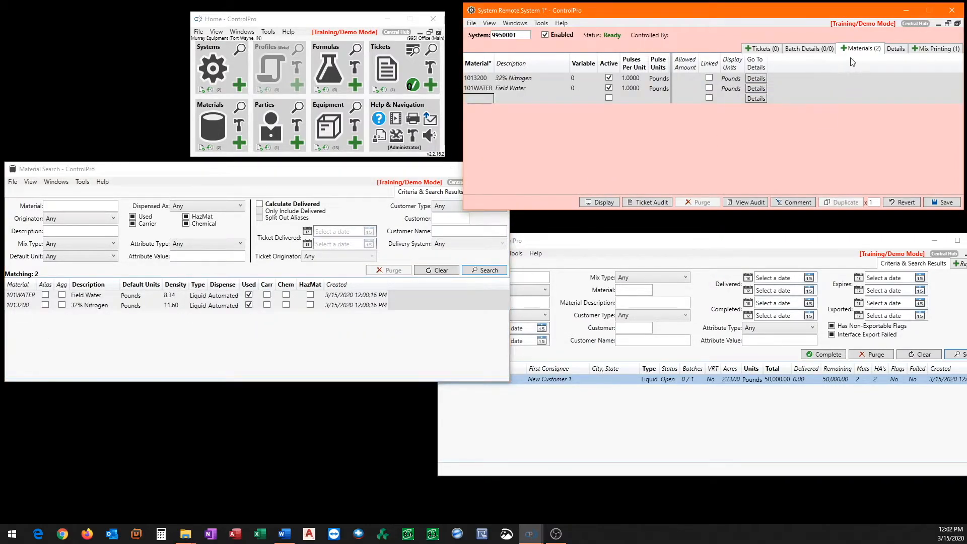
click(582, 78)
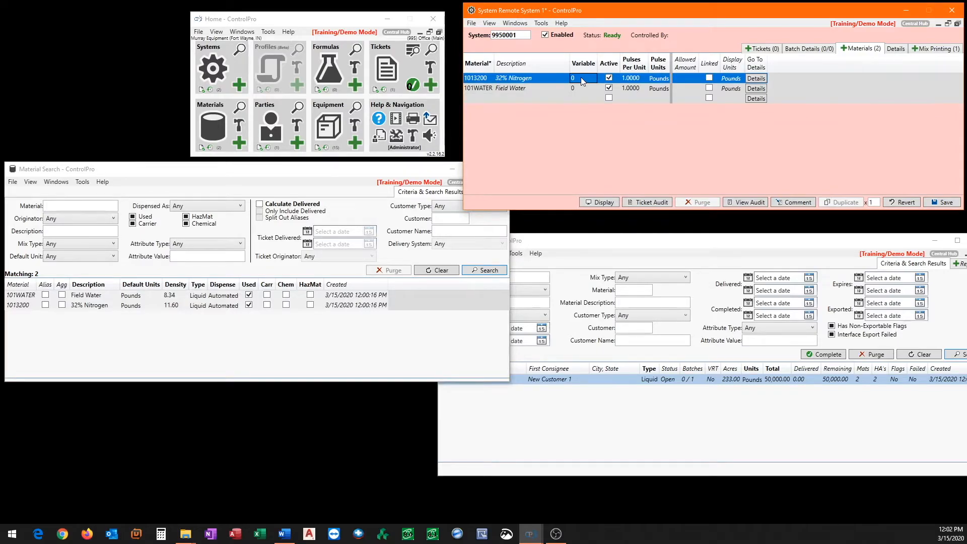
text(21)
key(Return)
text(22)
key(Return)
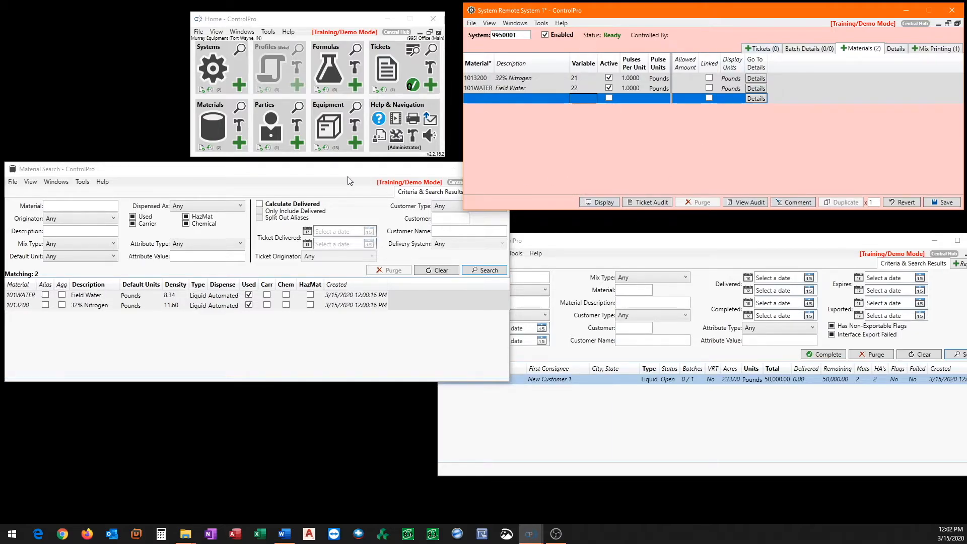
Step: Open New Customer 1's 28-0-0 ticket and show the ticket list of Remote System 1
click(660, 284)
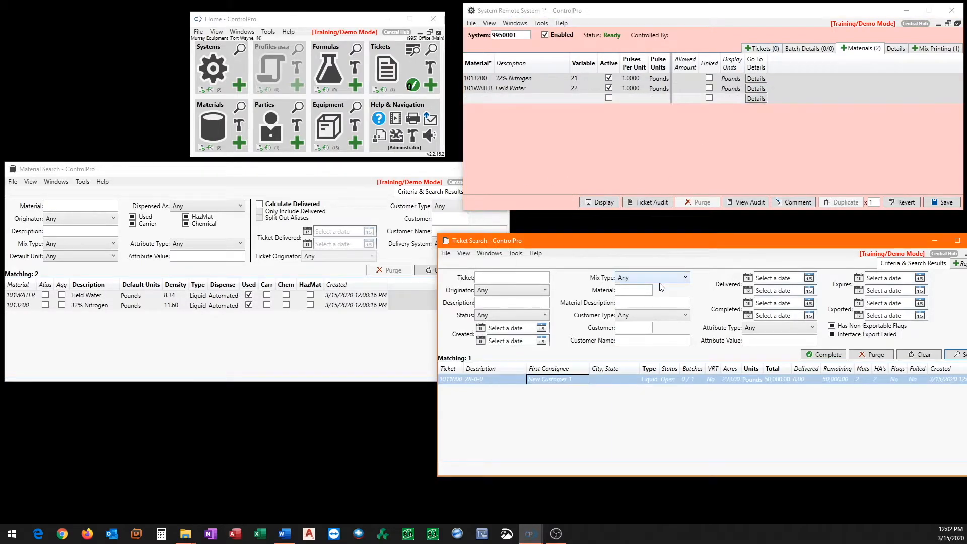
double_click(456, 381)
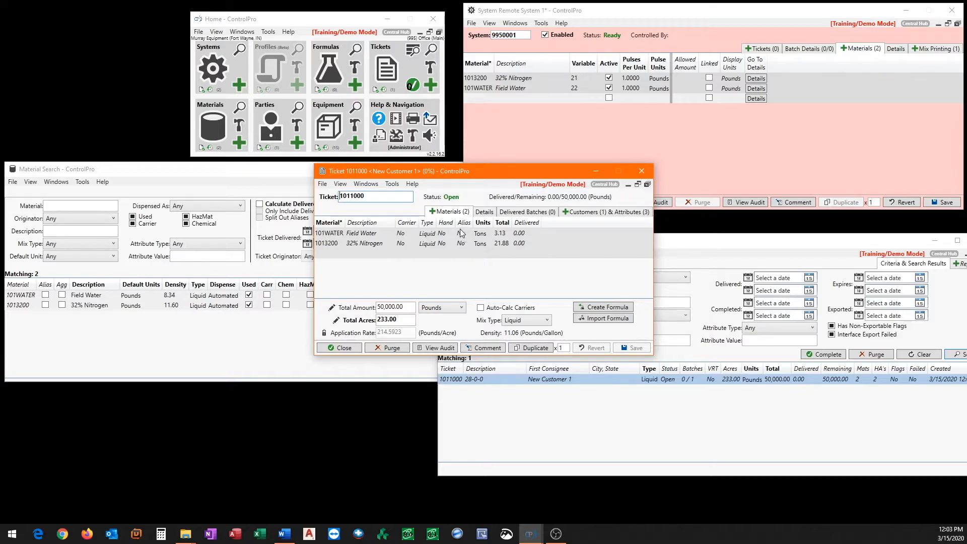
click(768, 48)
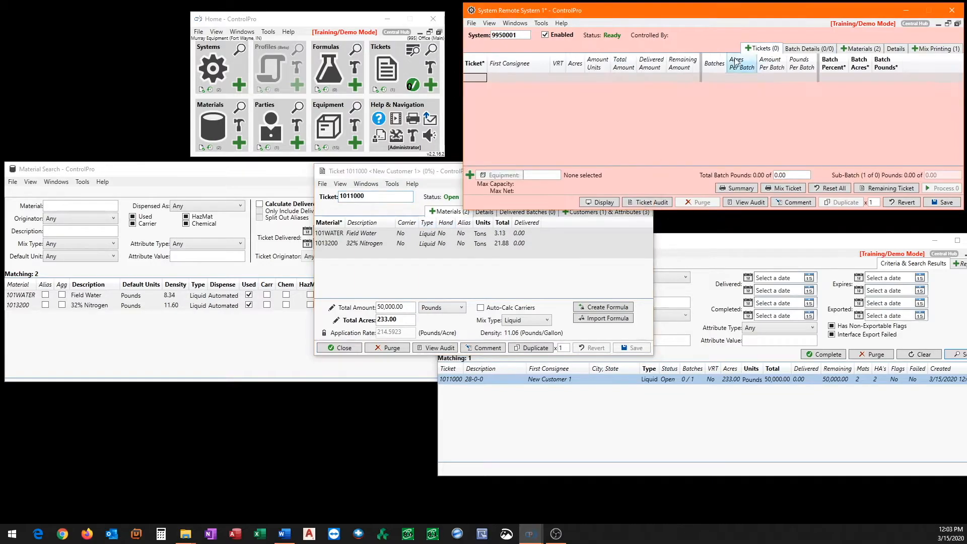
Step: Try to assign the open 28-0-0 ticket to Remote System 1 without saving the system's changes
click(370, 212)
click(612, 122)
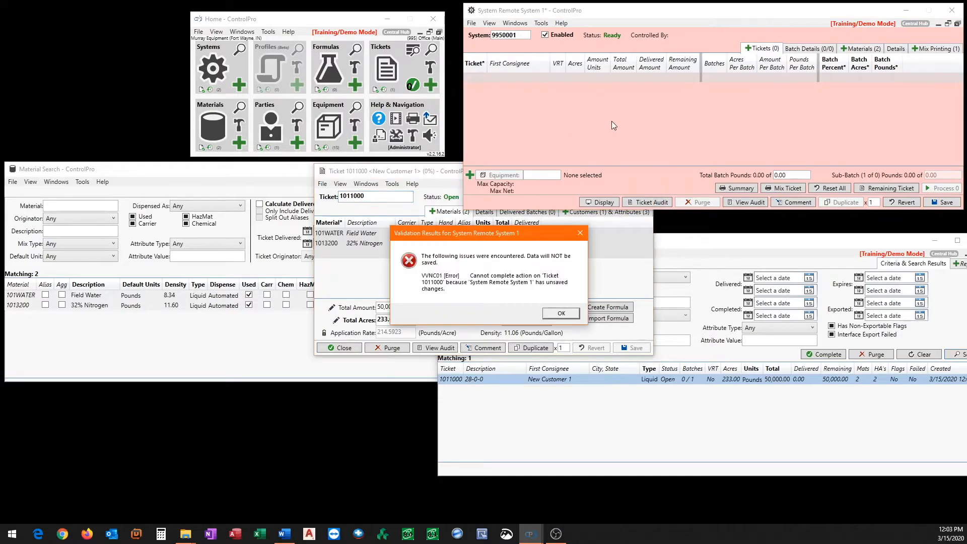
click(561, 313)
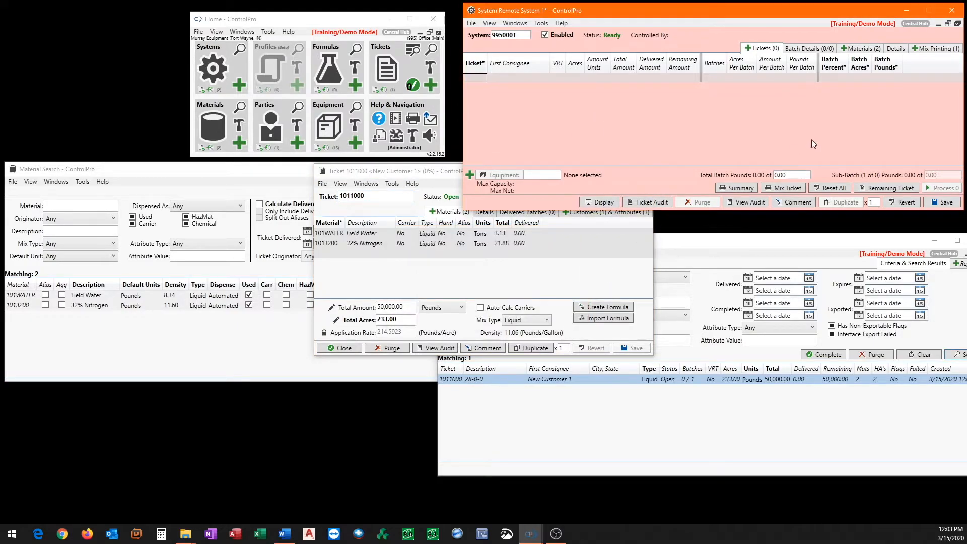
Step: Save Remote System 1, assign the open 28-0-0 ticket to it, and view the resulting batch details
click(945, 203)
click(393, 214)
click(585, 133)
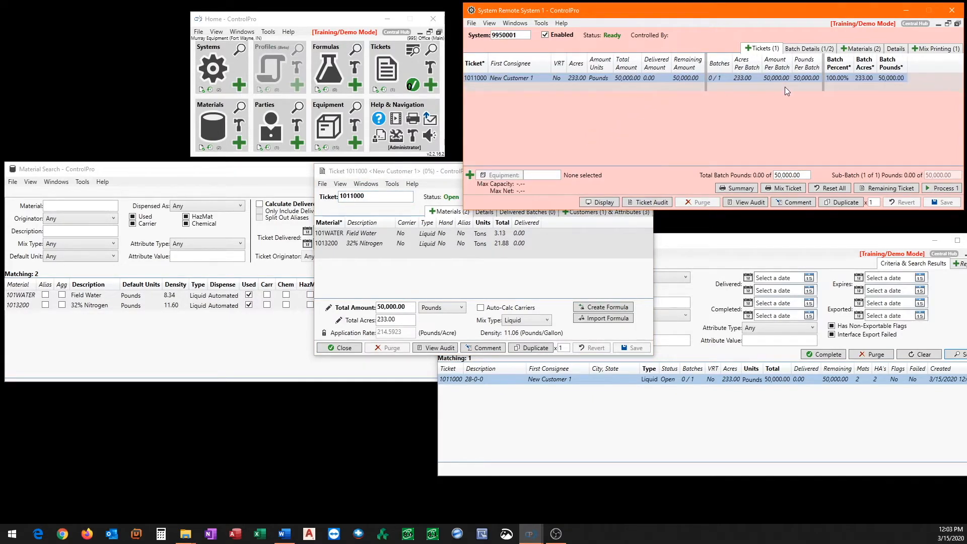
click(796, 50)
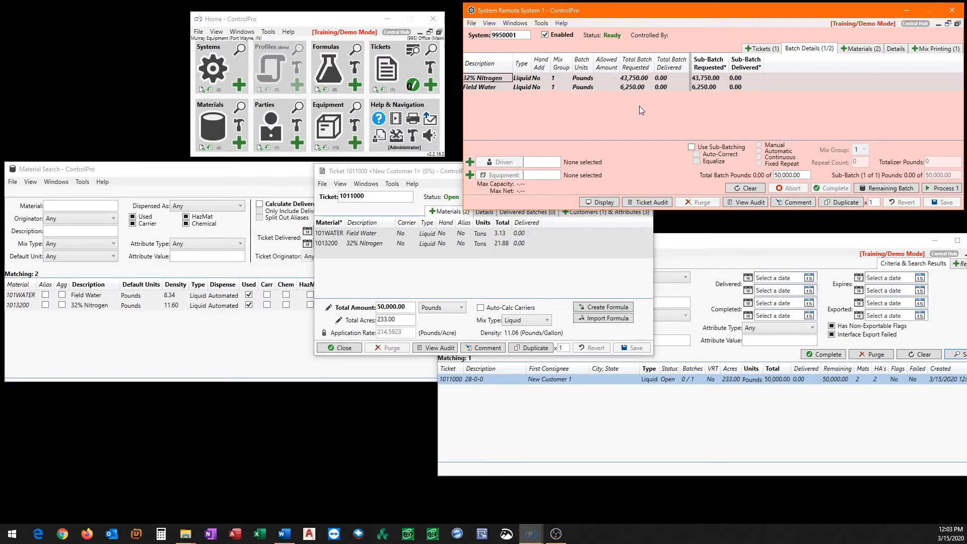
Step: Close the 28-0-0 ticket record and remove that ticket from Remote System 1's ticket list
click(443, 171)
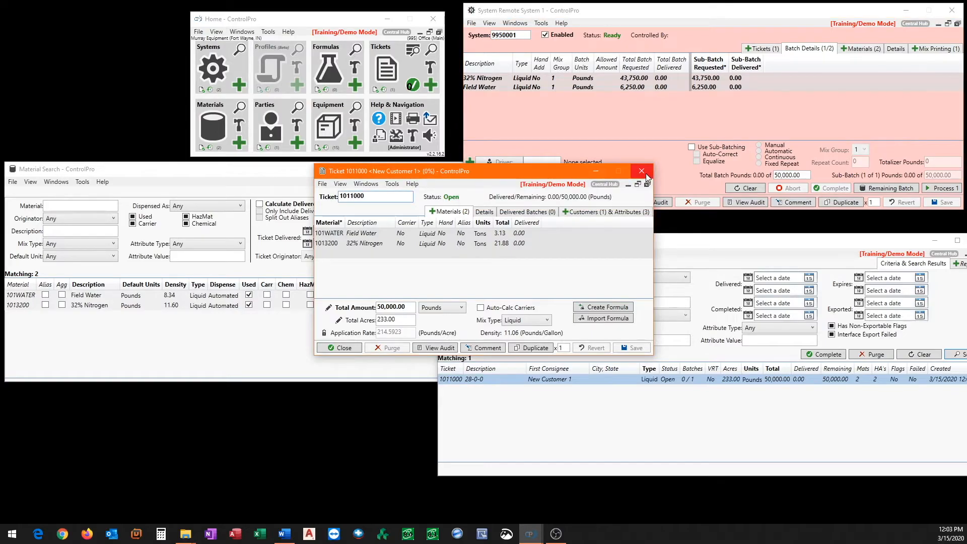
click(643, 171)
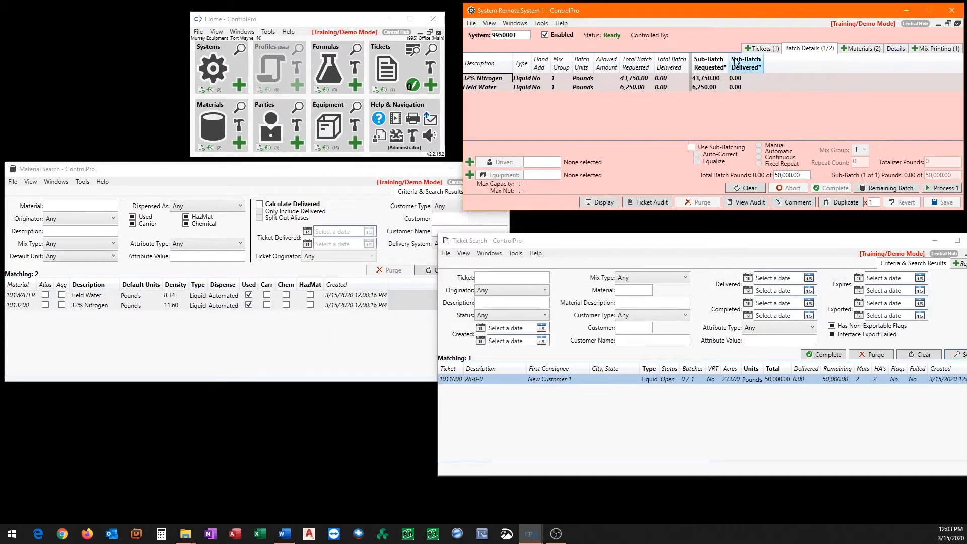
click(762, 49)
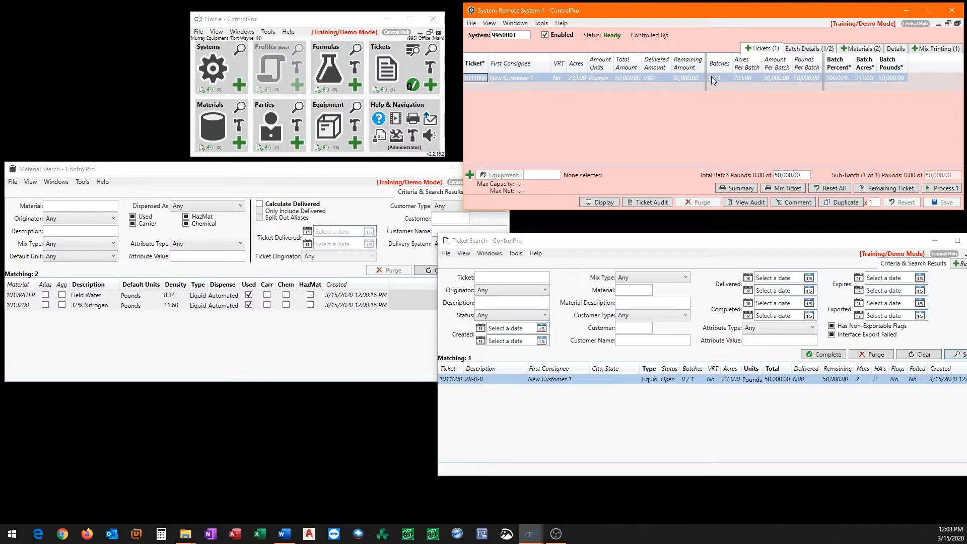
key(Delete)
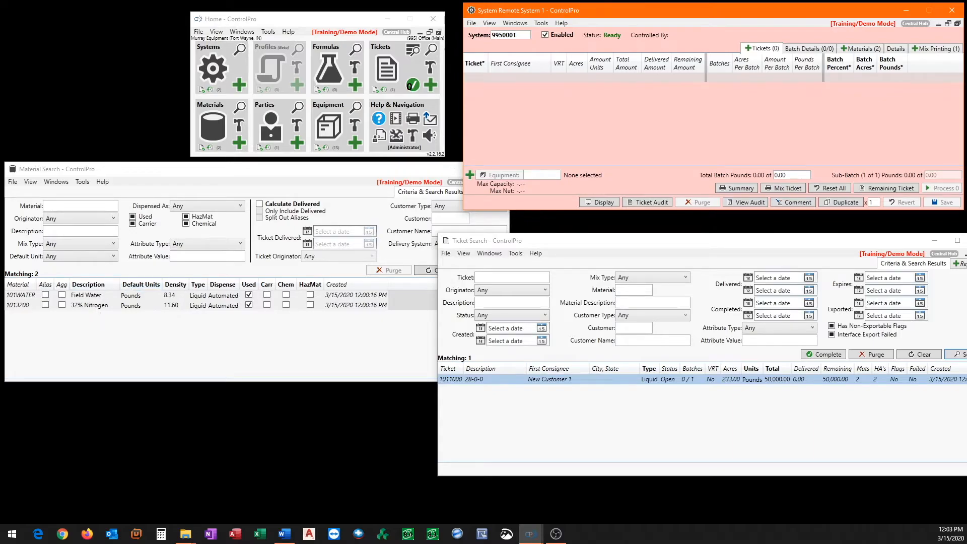
Step: Import the next batch of 28-0-0 tickets for New Customer 1 and check the ticket and material lists
key(alt+Tab)
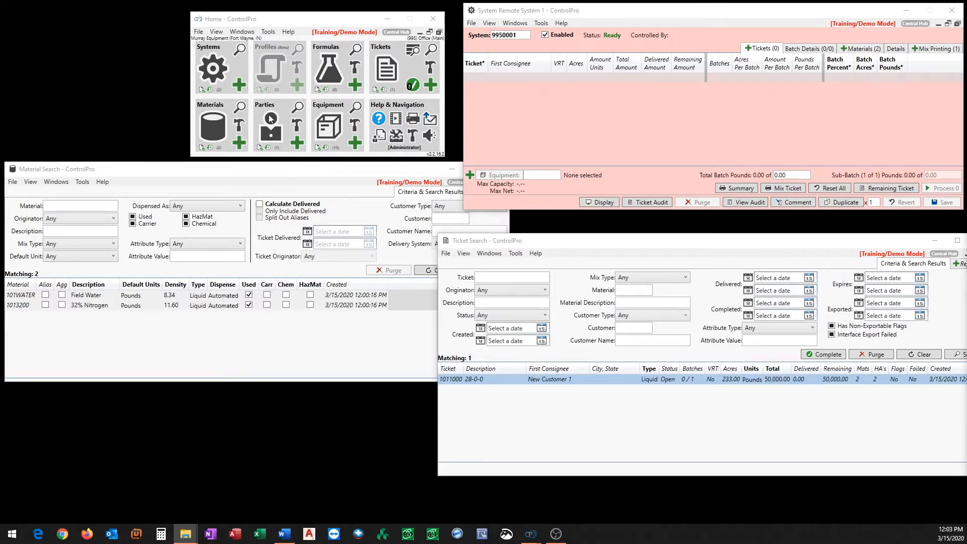
click(346, 26)
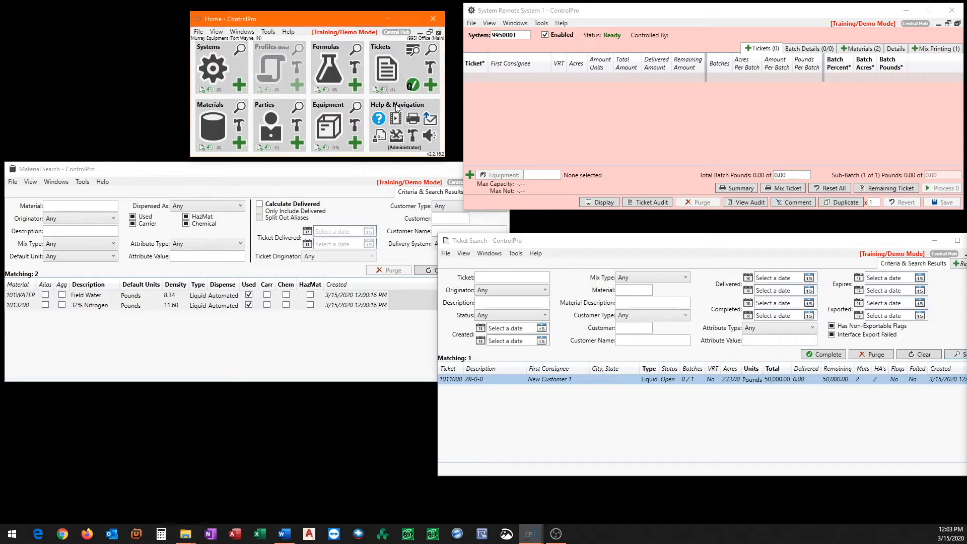
click(413, 137)
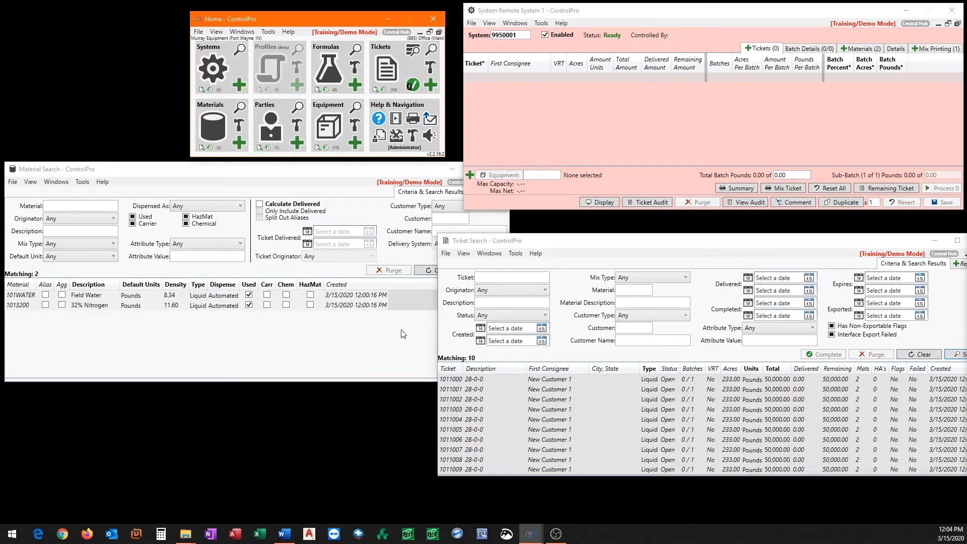
click(556, 249)
click(371, 173)
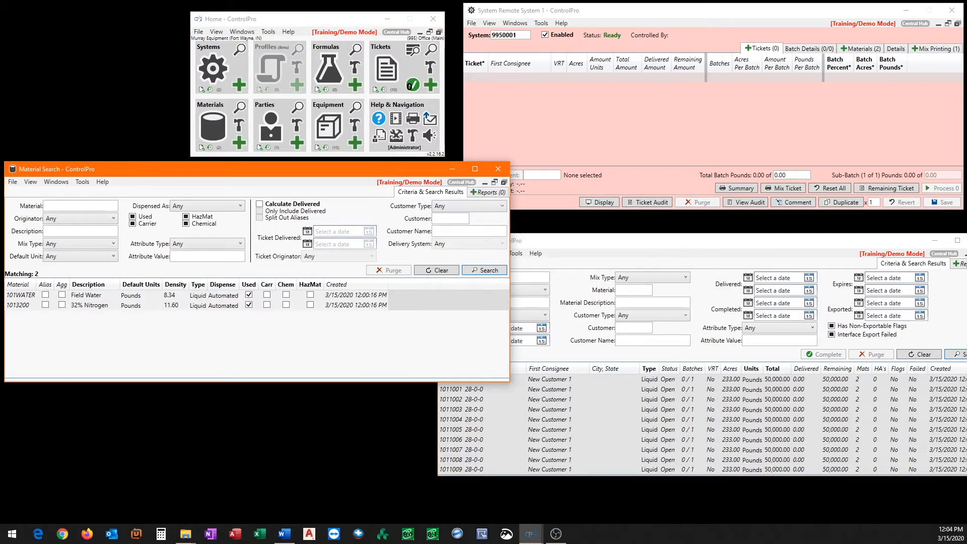
Step: Import the batch of 28-0-0-X tickets for New Customer A
key(alt+Tab)
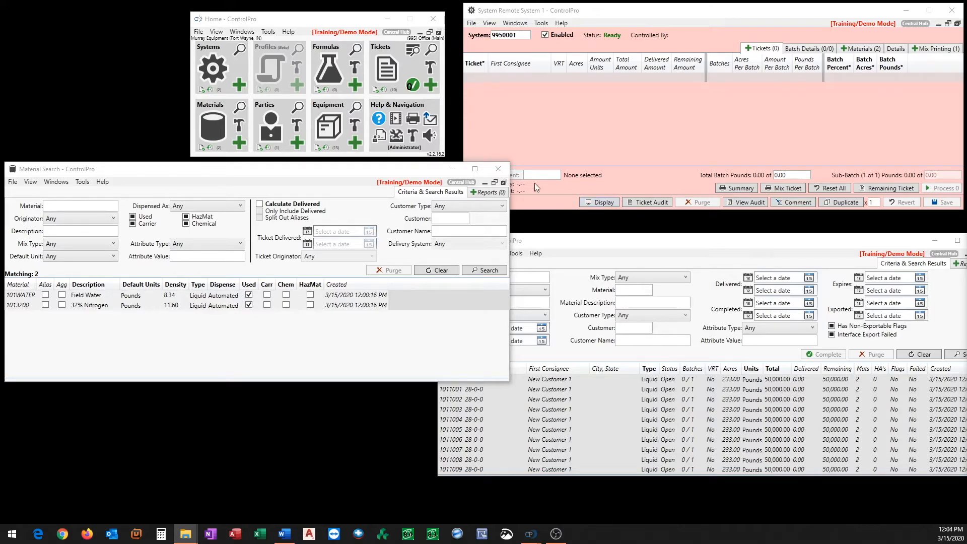
click(337, 28)
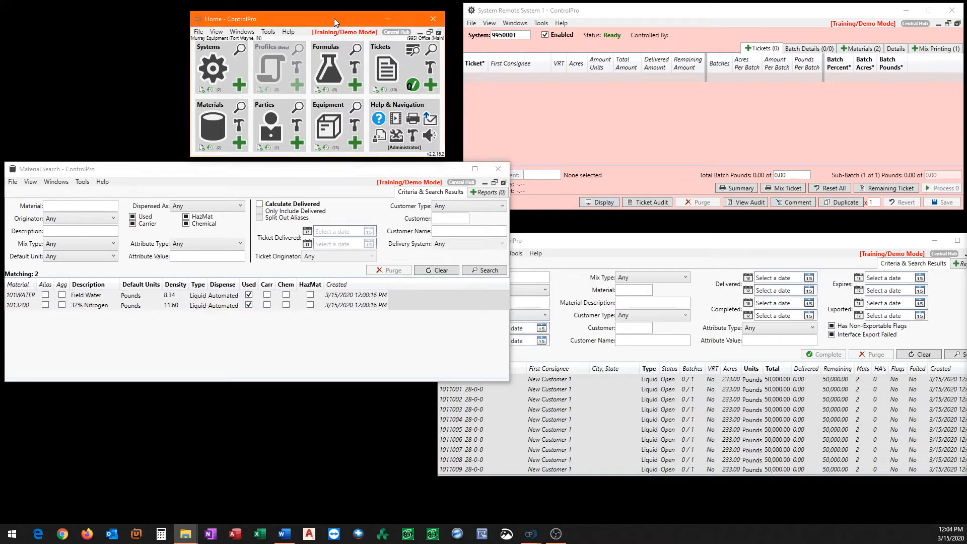
click(413, 139)
Step: Review the imported tickets in Ticket Search, check the new customer in Party Search, and close Party Search
click(555, 246)
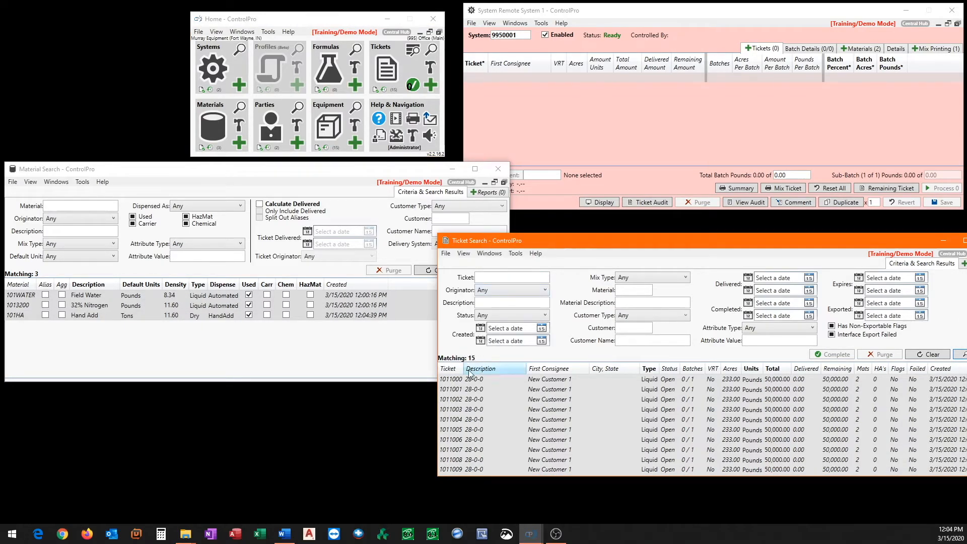
scroll(503, 411, down, 2)
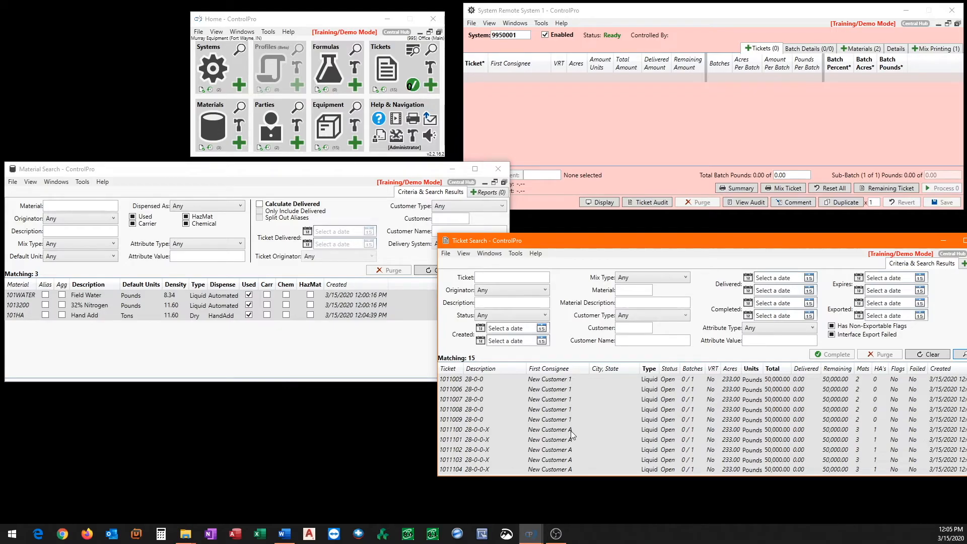
click(297, 107)
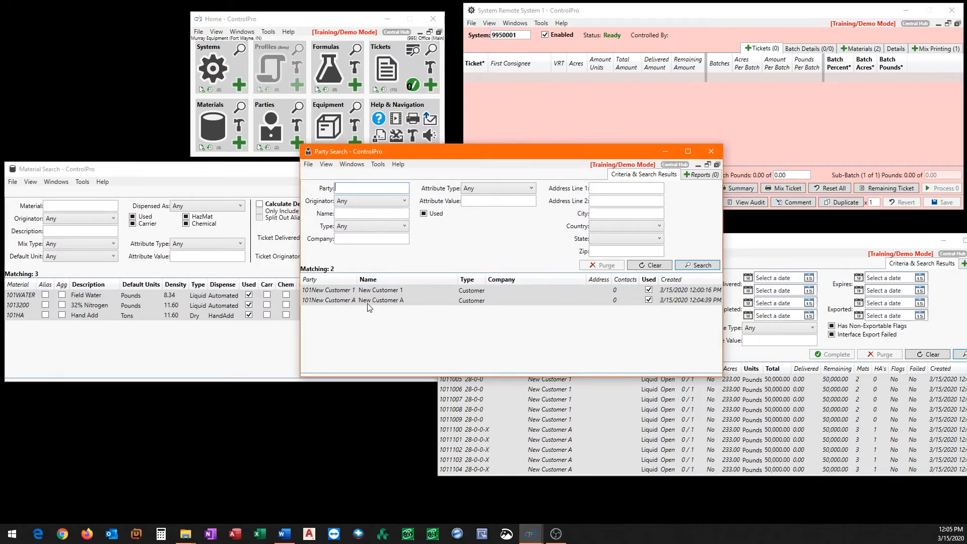
click(711, 151)
Step: Set the Hand Add material's default units to Pounds directly in the material search results
click(126, 317)
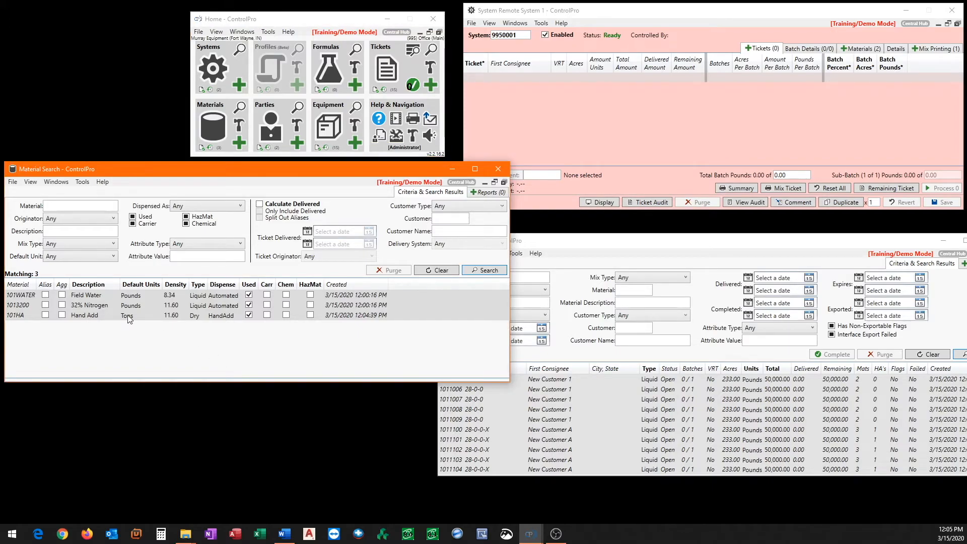
click(142, 316)
click(144, 318)
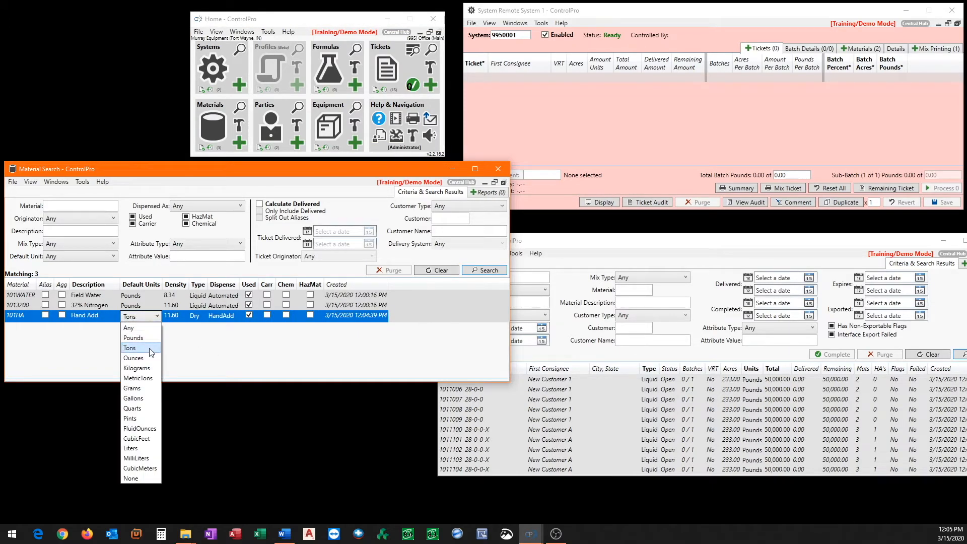
click(144, 347)
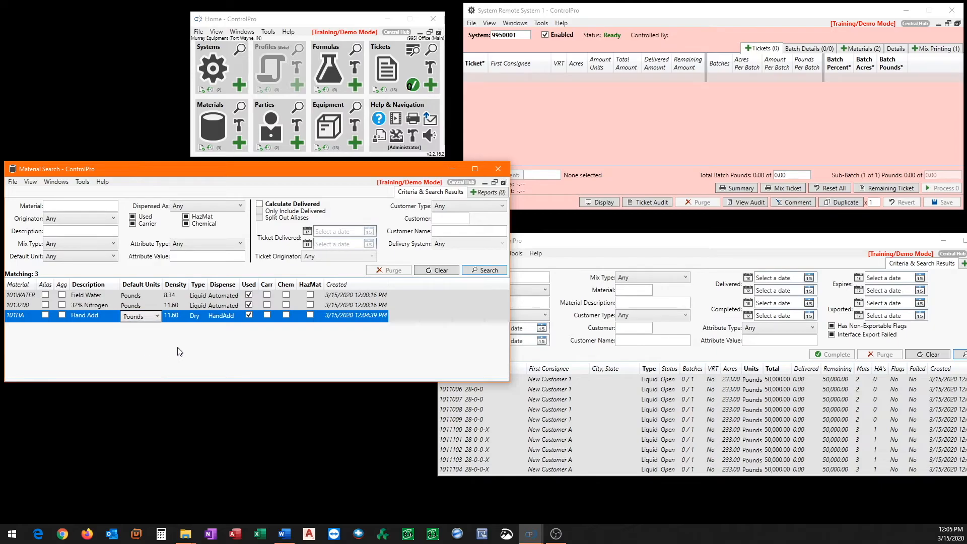
click(196, 316)
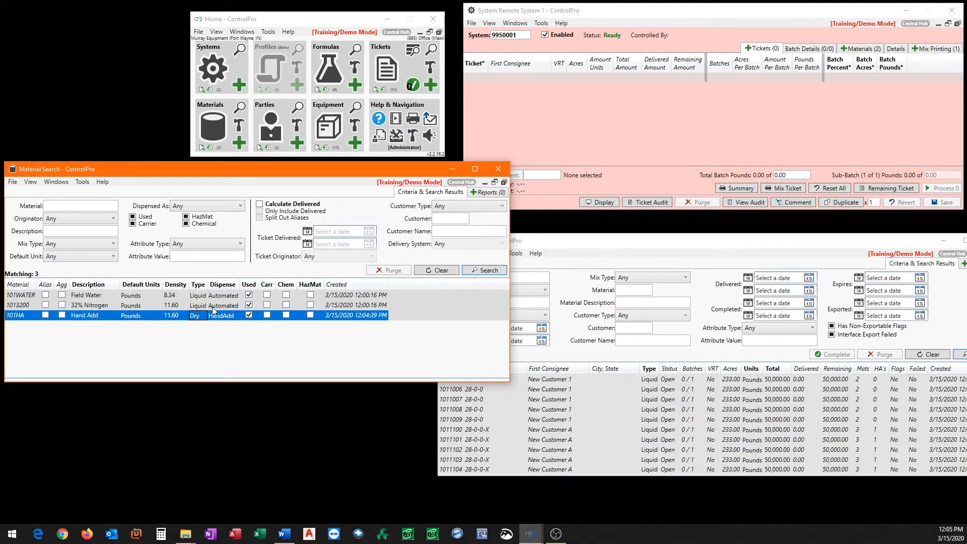
Step: Assign the first 28-0-0-X ticket of New Customer A to Remote System 1 and view its batch details
click(602, 243)
drag(452, 432, 589, 151)
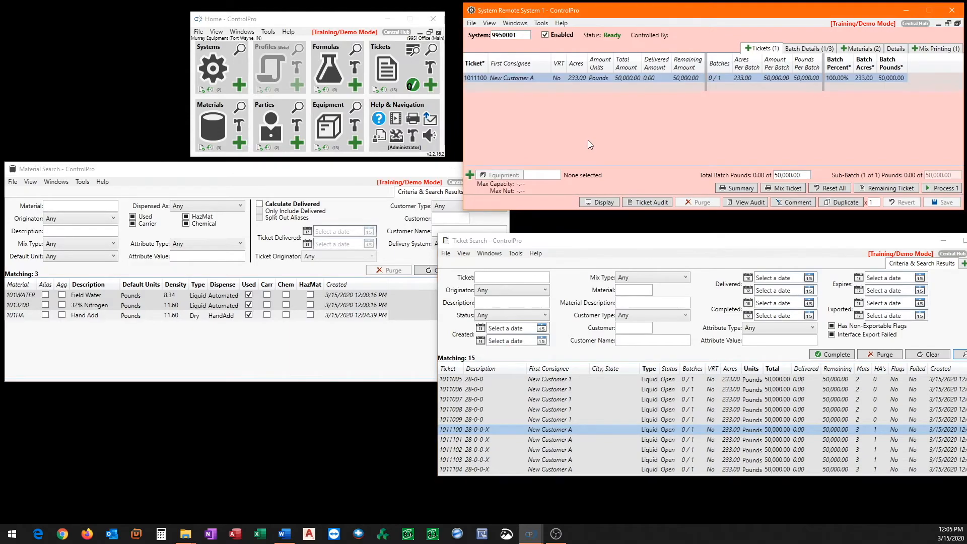
click(806, 48)
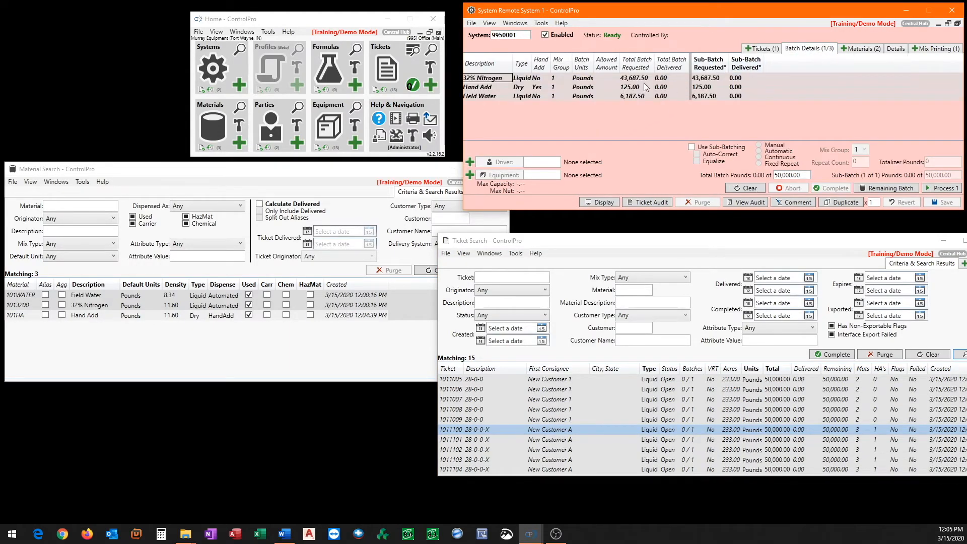